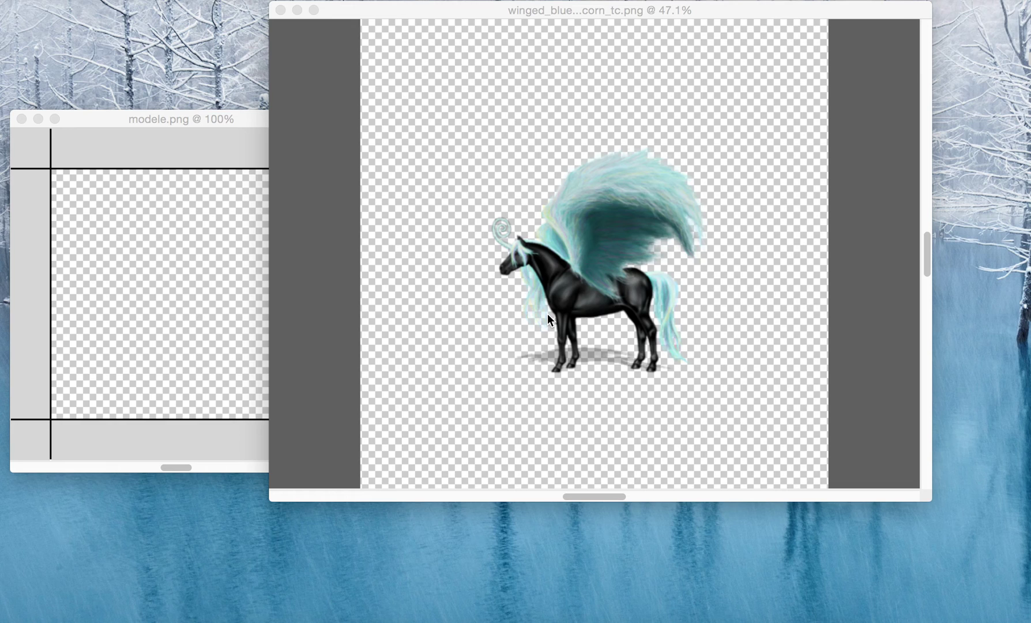
Show all the painting panels again and move the modele.png template window in front, slightly higher
key(Tab)
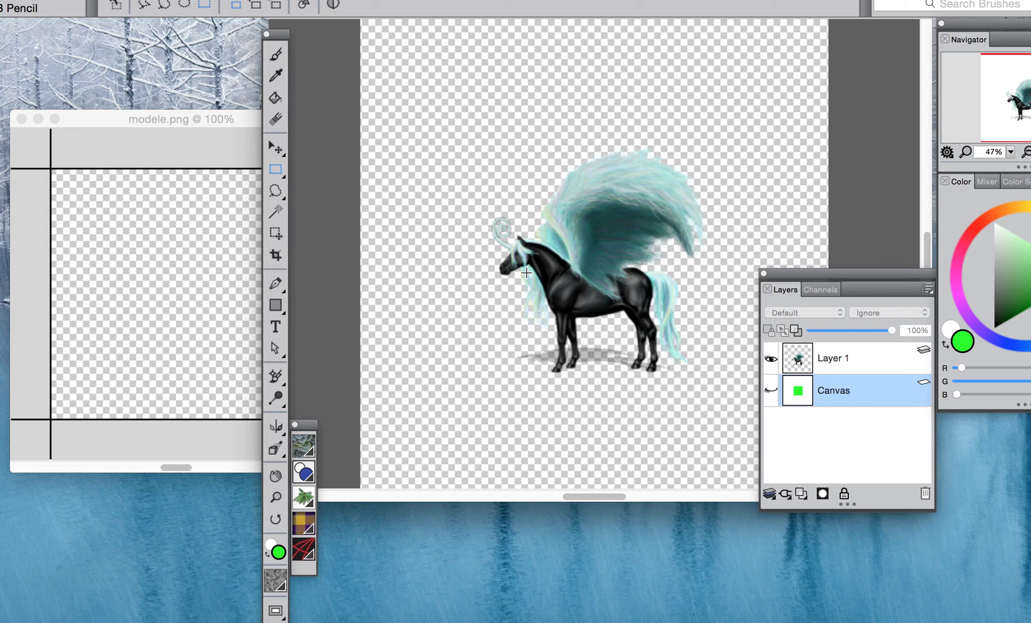
click(163, 144)
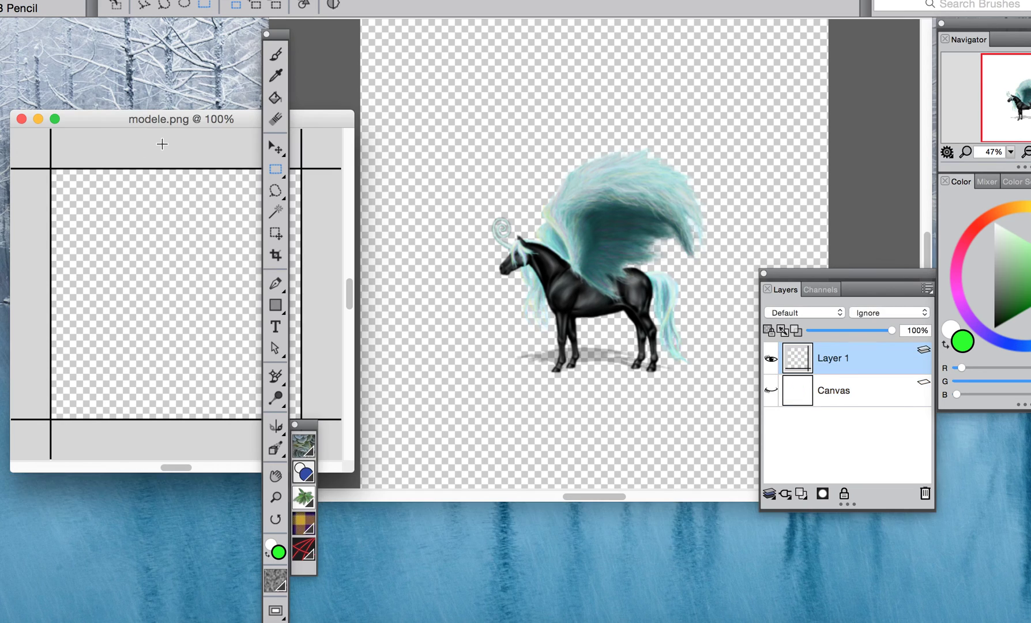
drag(175, 115, 197, 139)
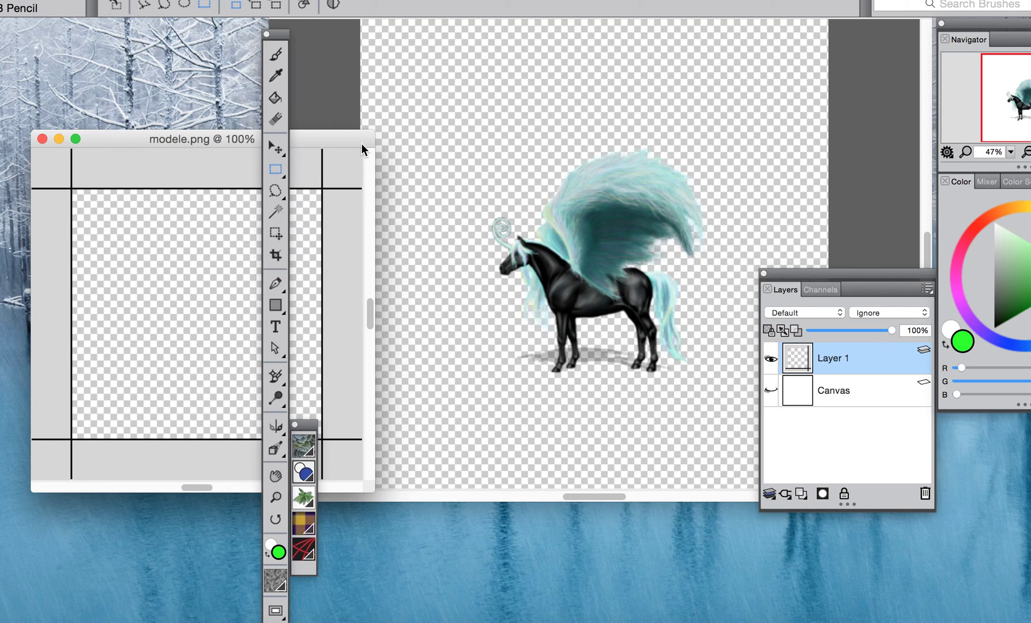
click(702, 135)
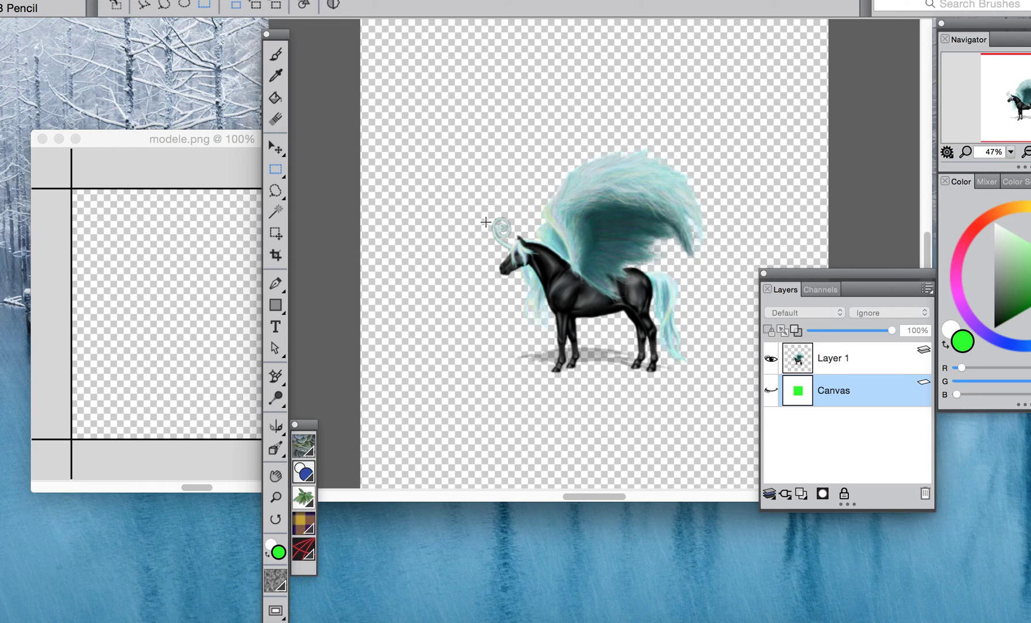
click(114, 196)
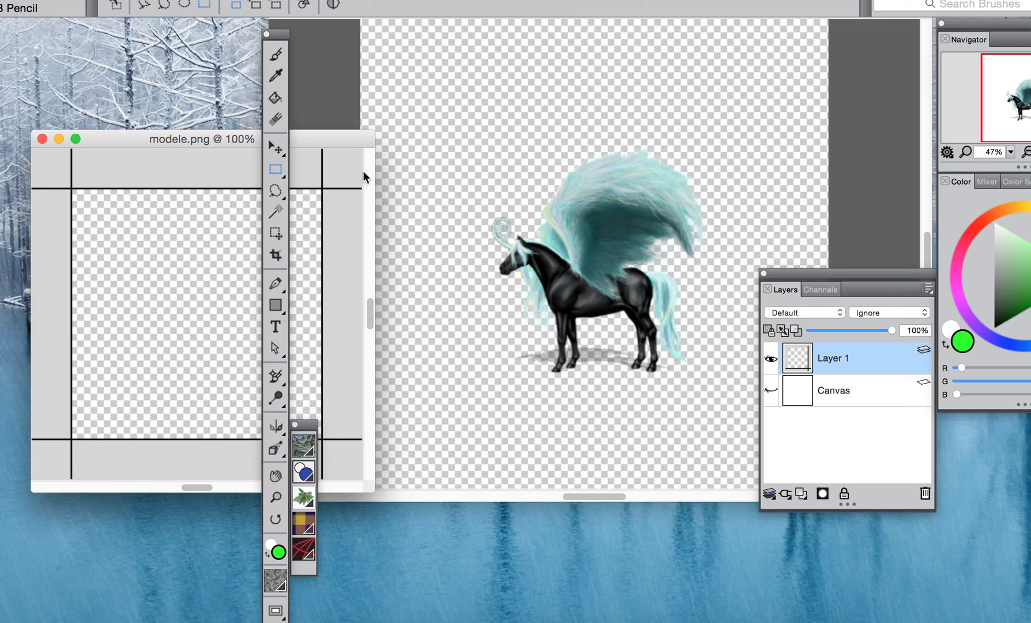
mouse_move(199, 139)
mouse_down()
mouse_move(207, 119)
mouse_move(200, 123)
mouse_up()
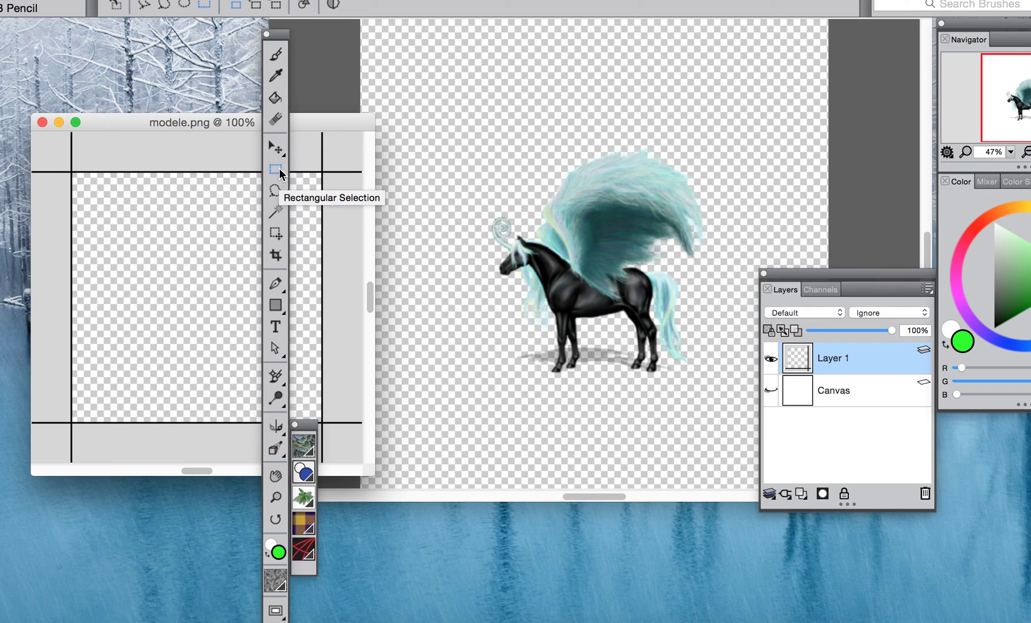
Select a rectangle around the horse, turn on the Canvas layer's visibility, then deselect
click(476, 145)
drag(459, 135, 713, 381)
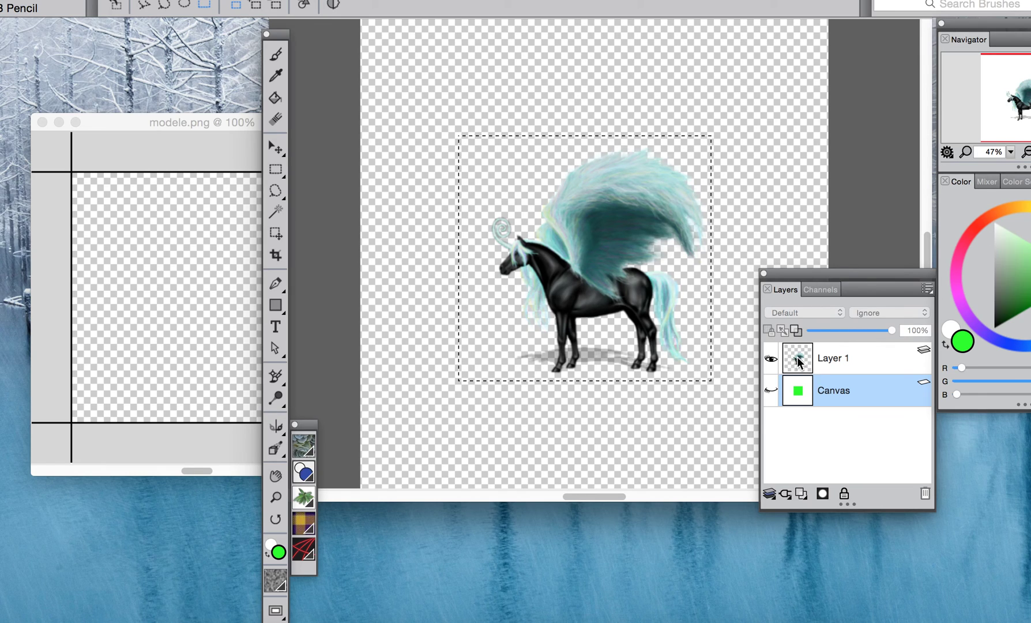
click(773, 390)
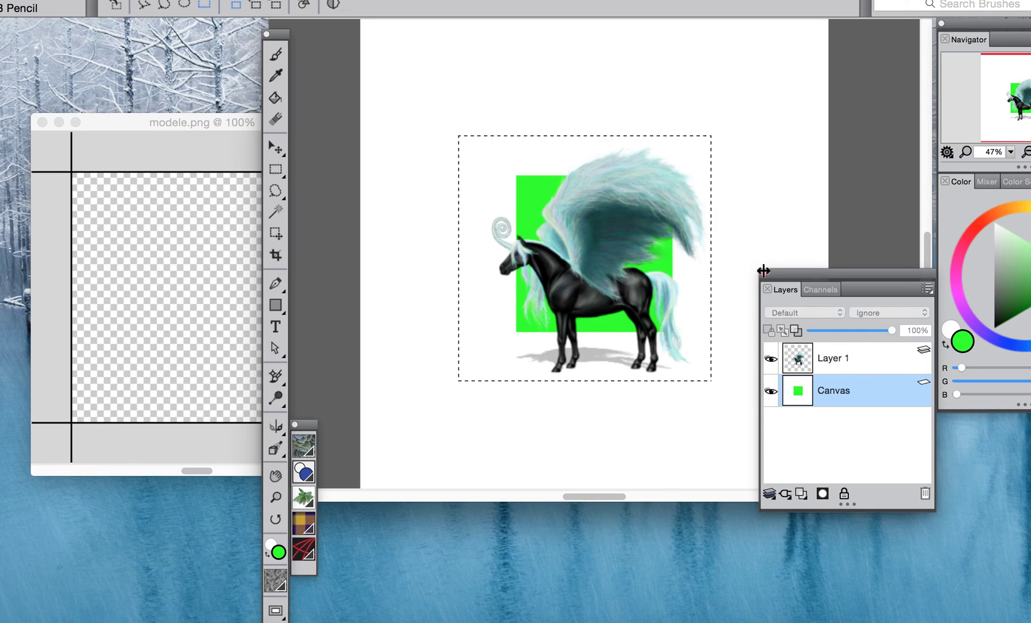
click(738, 196)
Paint a green test dab near the horse's head with the Brush, then undo it
click(276, 54)
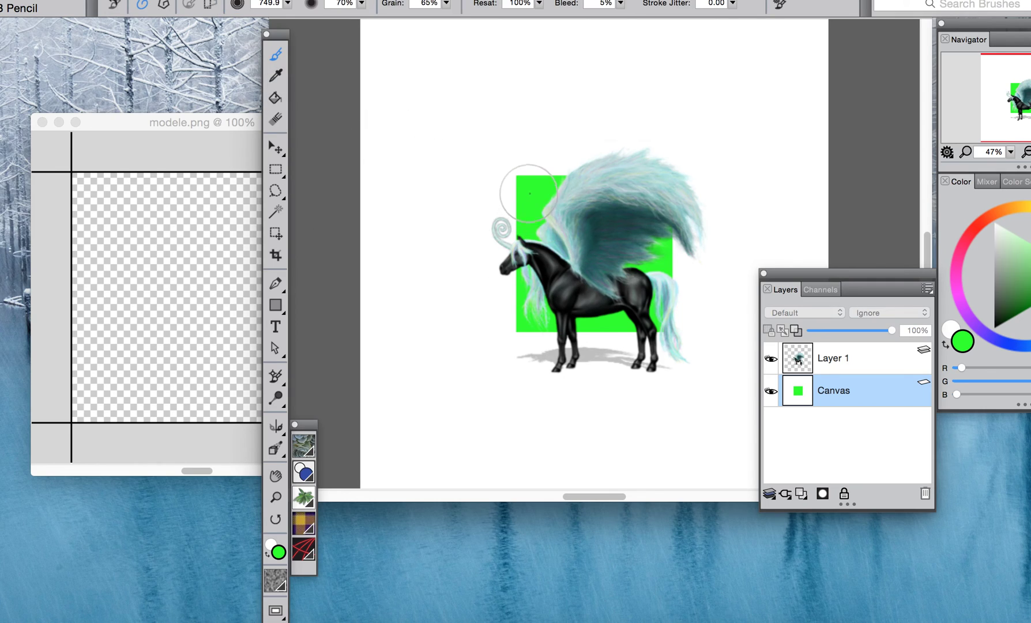
click(498, 190)
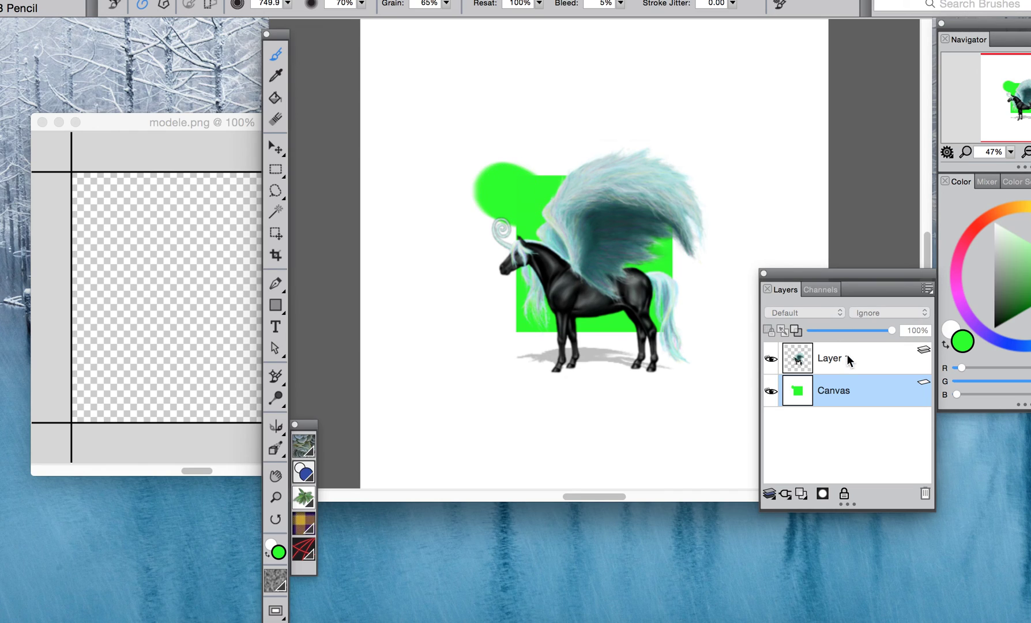
click(133, 0)
click(138, 3)
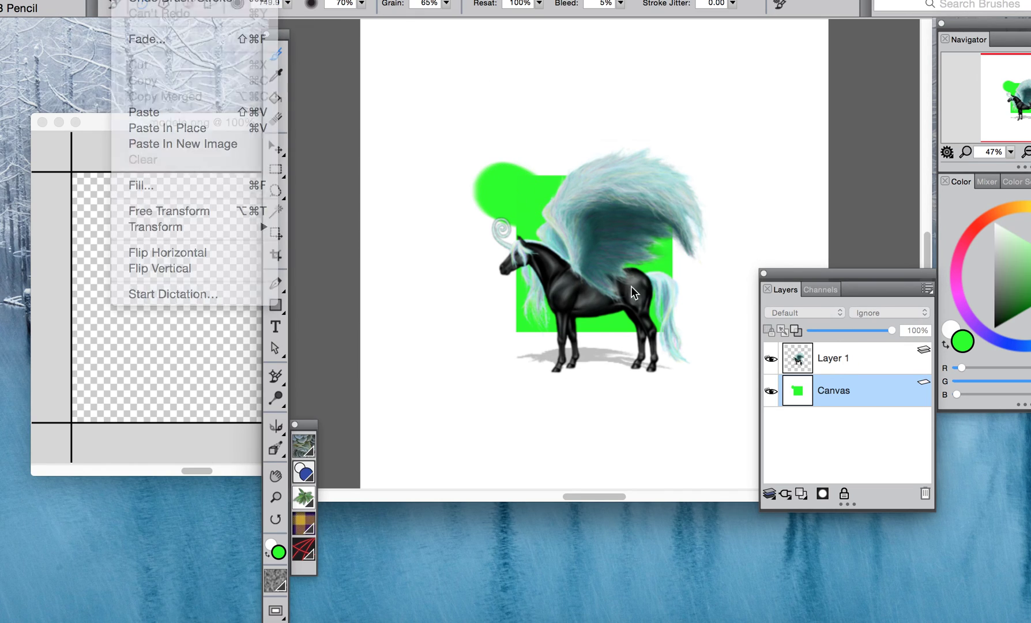
Try Layer 1 with the Eraser, then select the Canvas layer and shift the brush hue to red
click(834, 359)
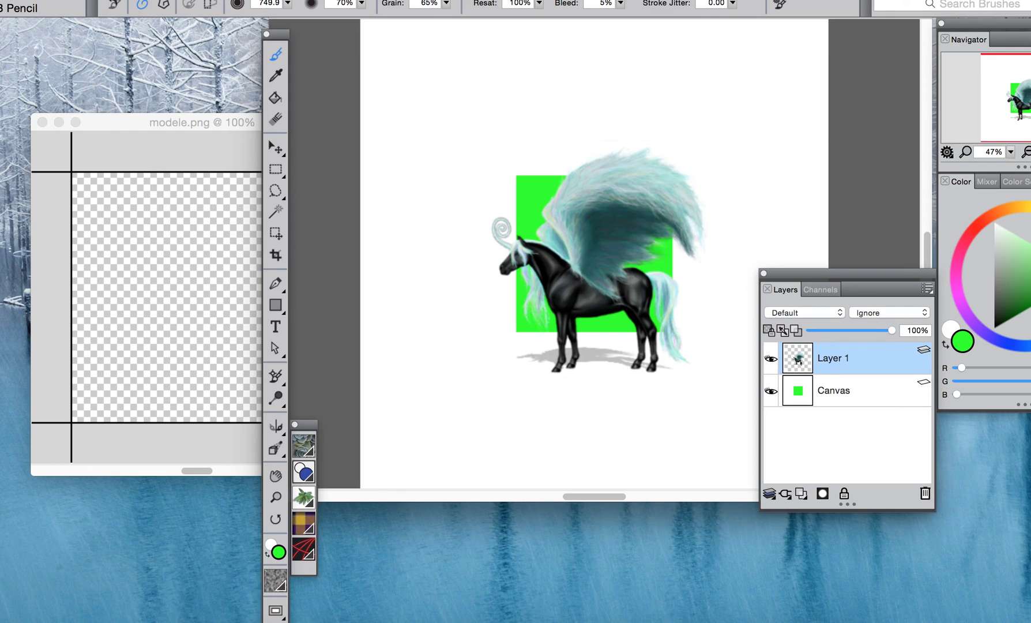
click(287, 3)
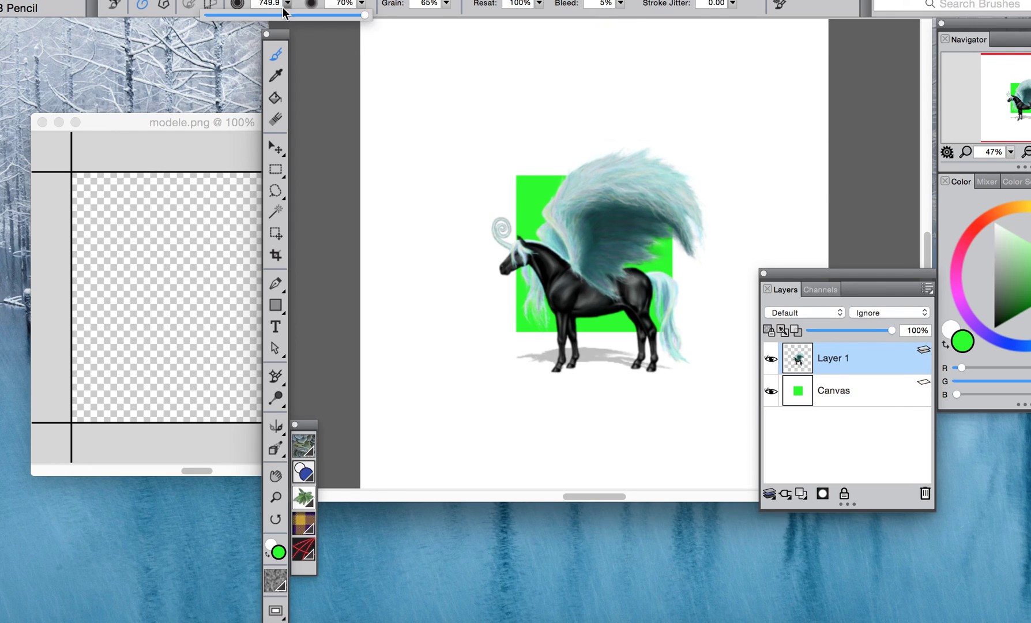
click(1006, 306)
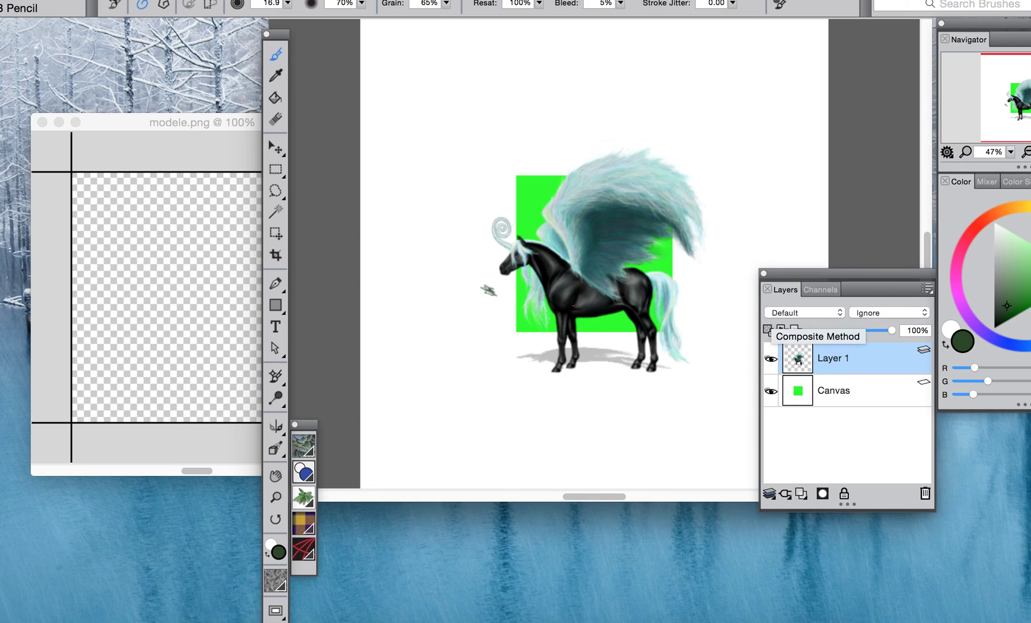
click(276, 119)
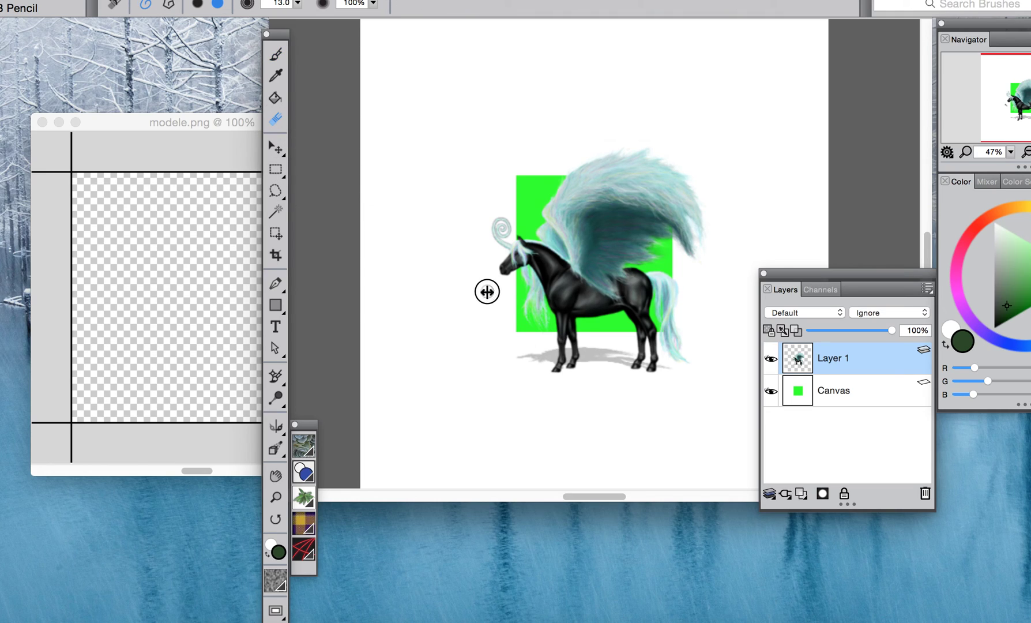
click(794, 393)
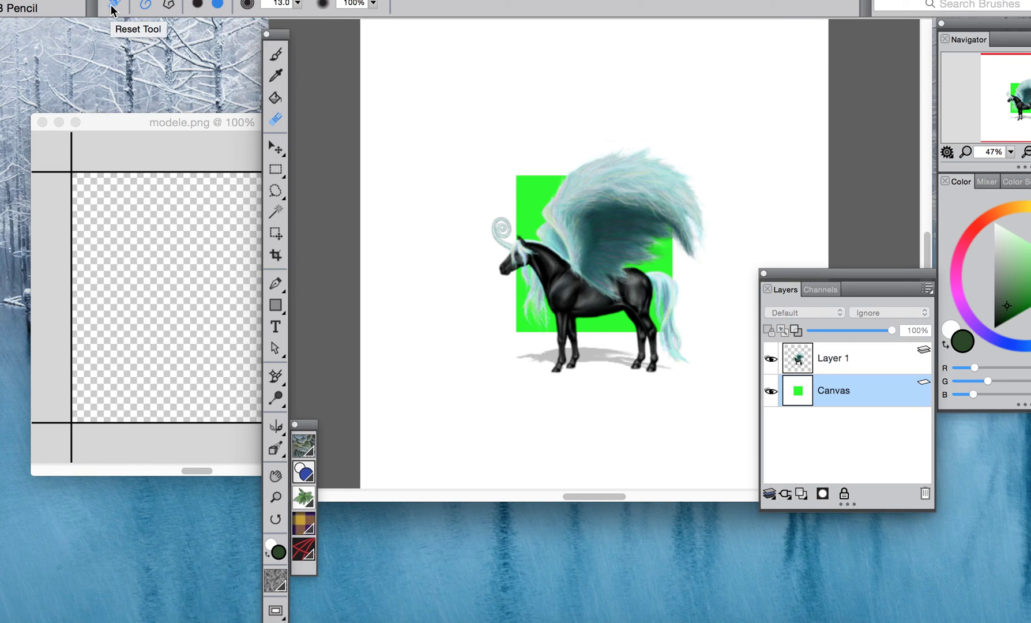
click(275, 54)
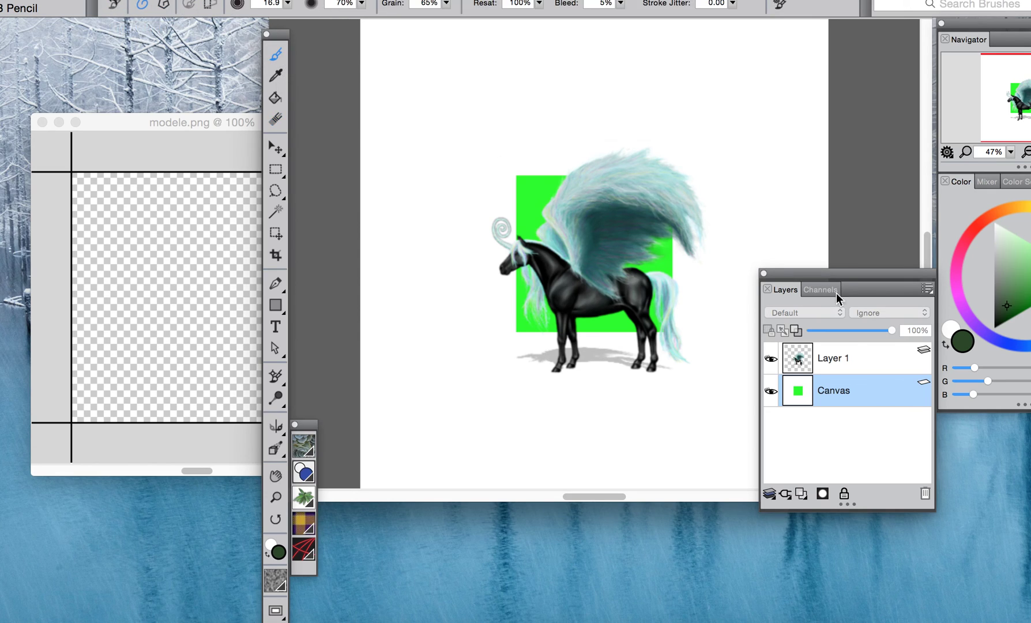
click(973, 230)
Pick bright red and enlarge the brush size to 661.8
click(1026, 279)
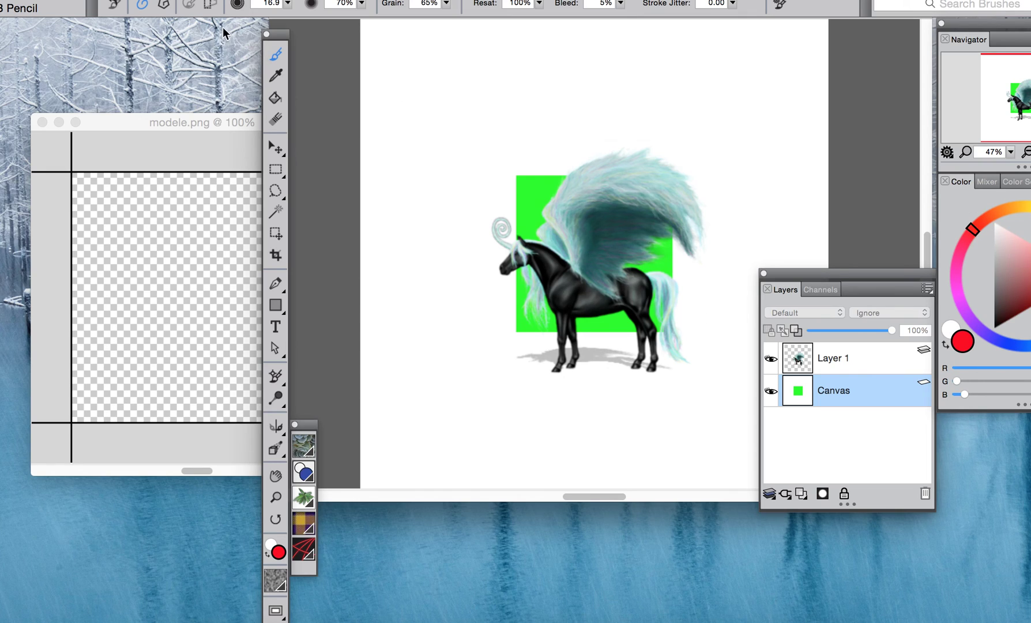
click(287, 4)
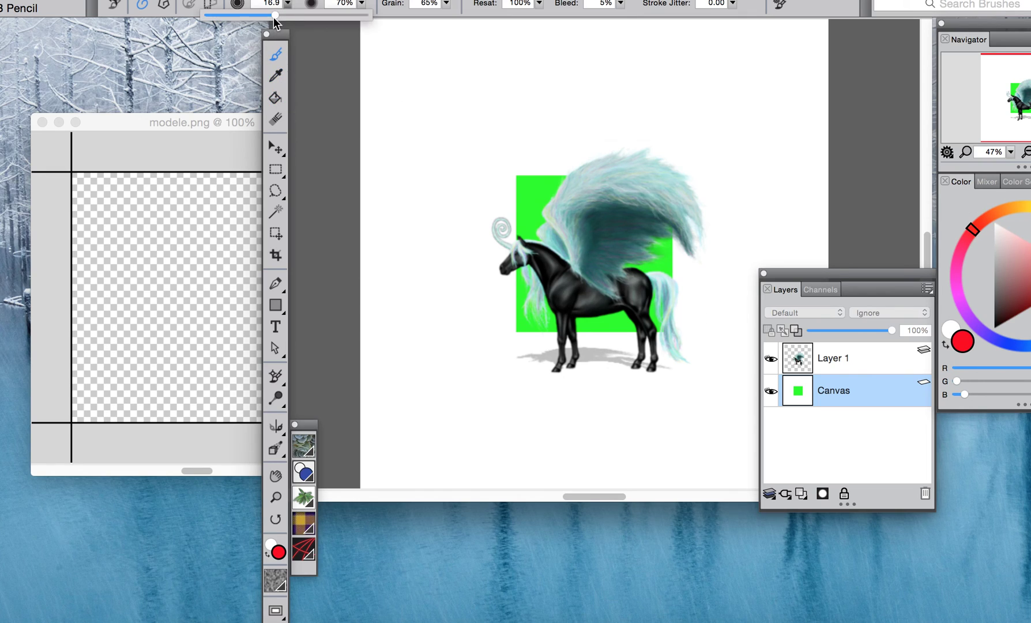
drag(273, 17, 363, 15)
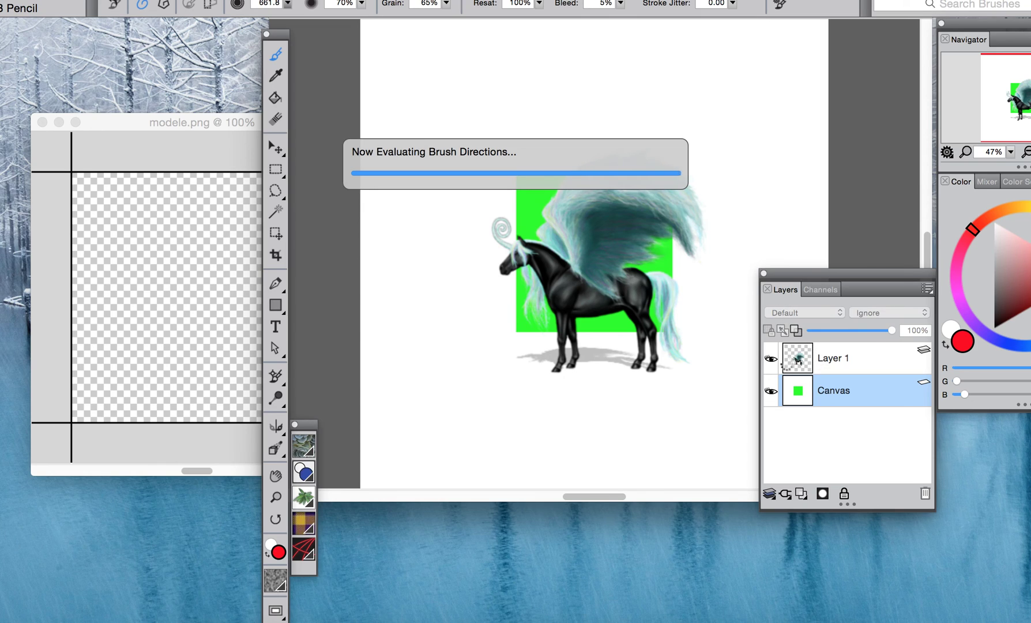
Paint the Canvas layer red behind the horse, then make Layer 1 active
click(831, 357)
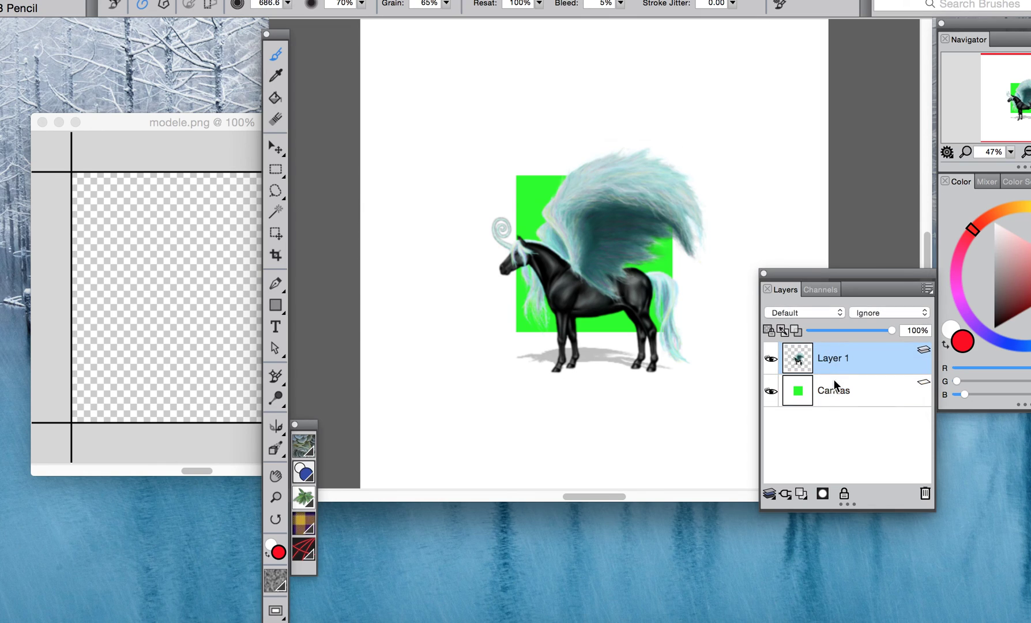
click(836, 394)
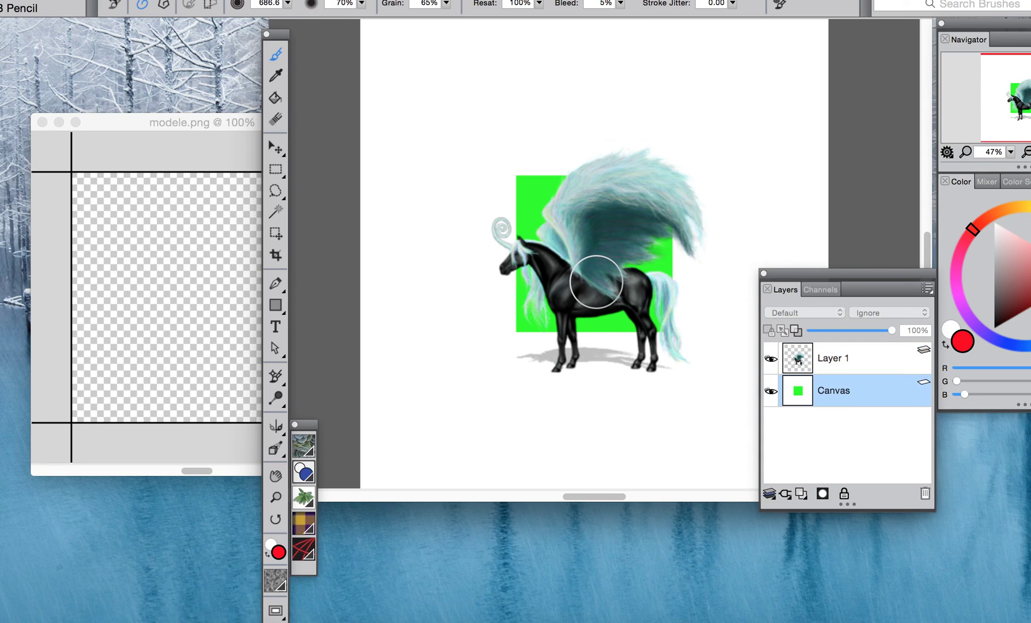
mouse_move(496, 263)
mouse_down()
mouse_move(488, 271)
mouse_move(528, 118)
mouse_up()
mouse_move(579, 148)
mouse_down()
mouse_move(520, 382)
mouse_move(685, 199)
mouse_move(709, 205)
mouse_move(642, 411)
mouse_move(725, 356)
mouse_move(676, 158)
mouse_move(632, 377)
mouse_move(482, 290)
mouse_move(734, 380)
mouse_move(597, 176)
mouse_move(527, 364)
mouse_up()
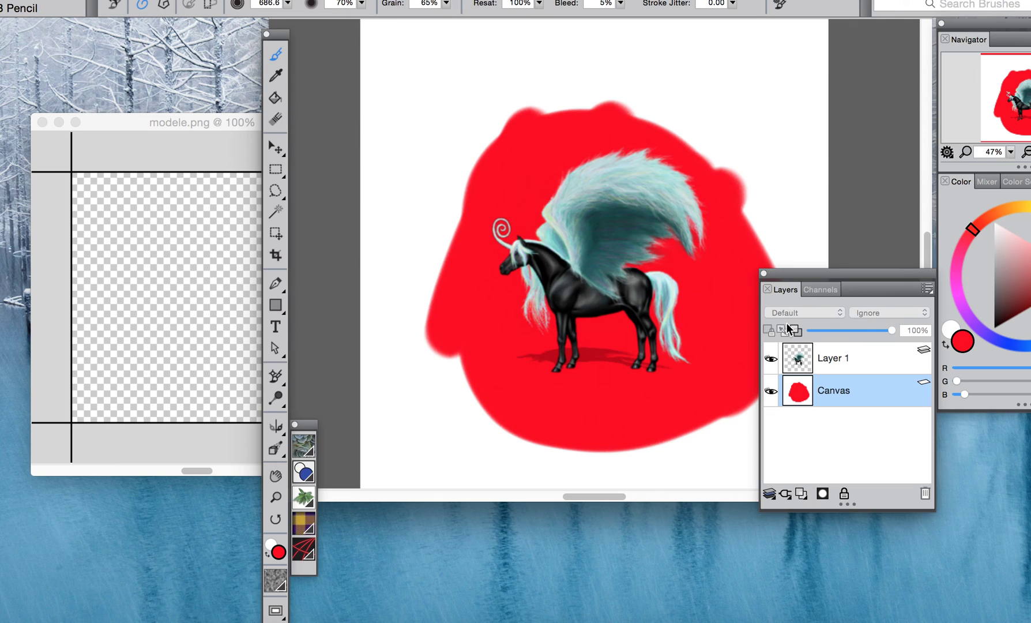
click(844, 363)
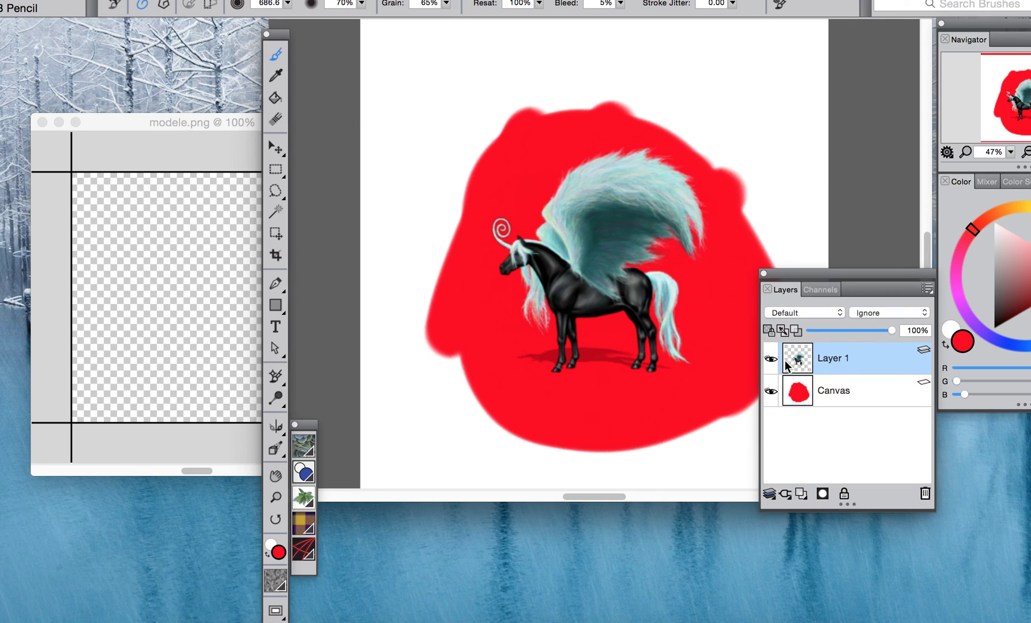
Cut the winged horse out of Layer 1 with a rectangular selection and Edit > Cut
click(278, 172)
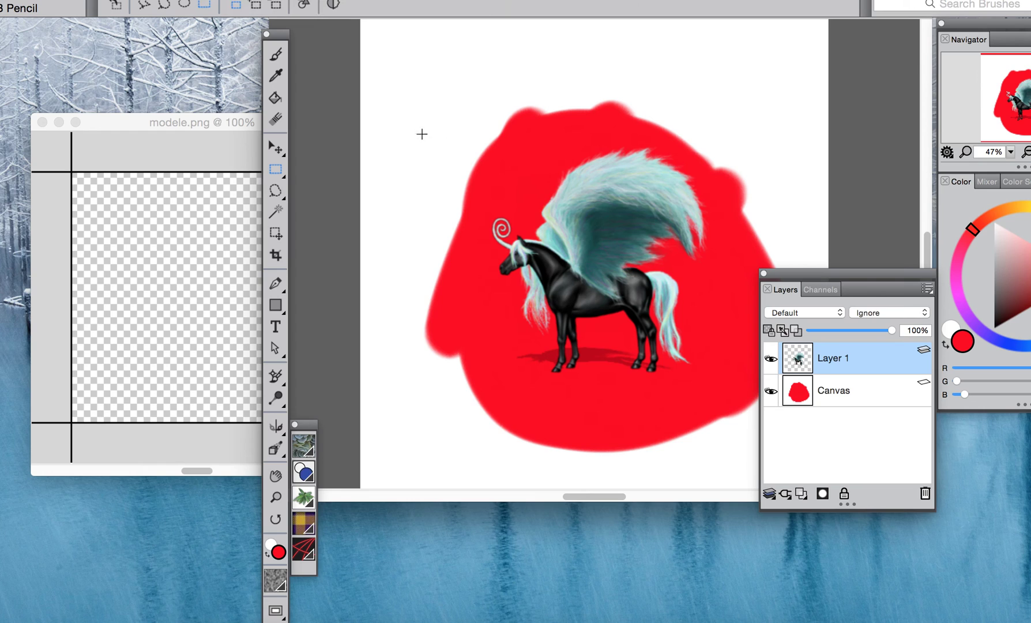
drag(476, 140, 715, 381)
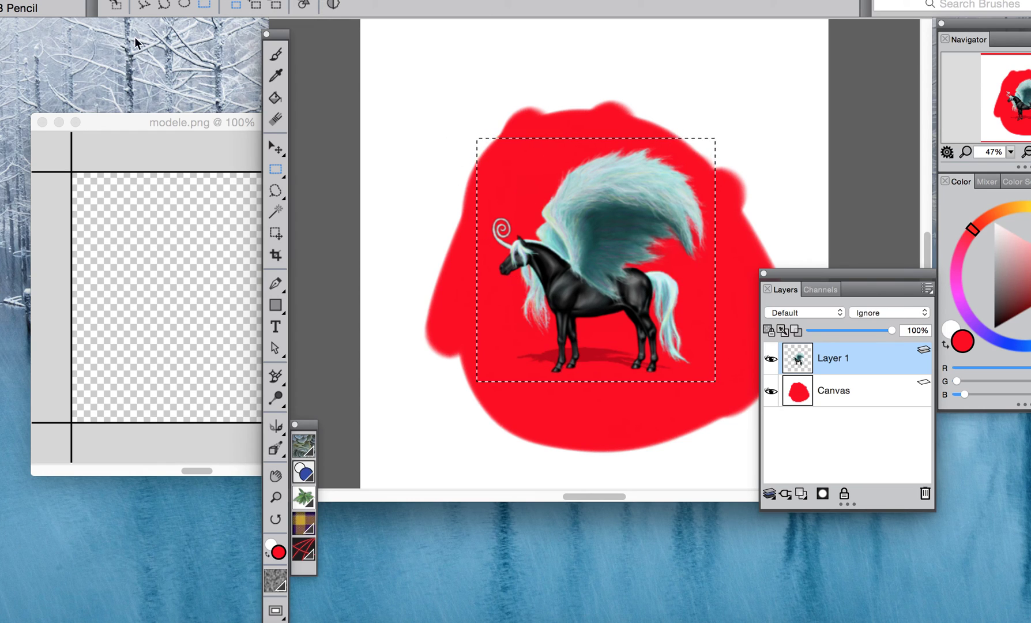
click(131, 1)
click(167, 63)
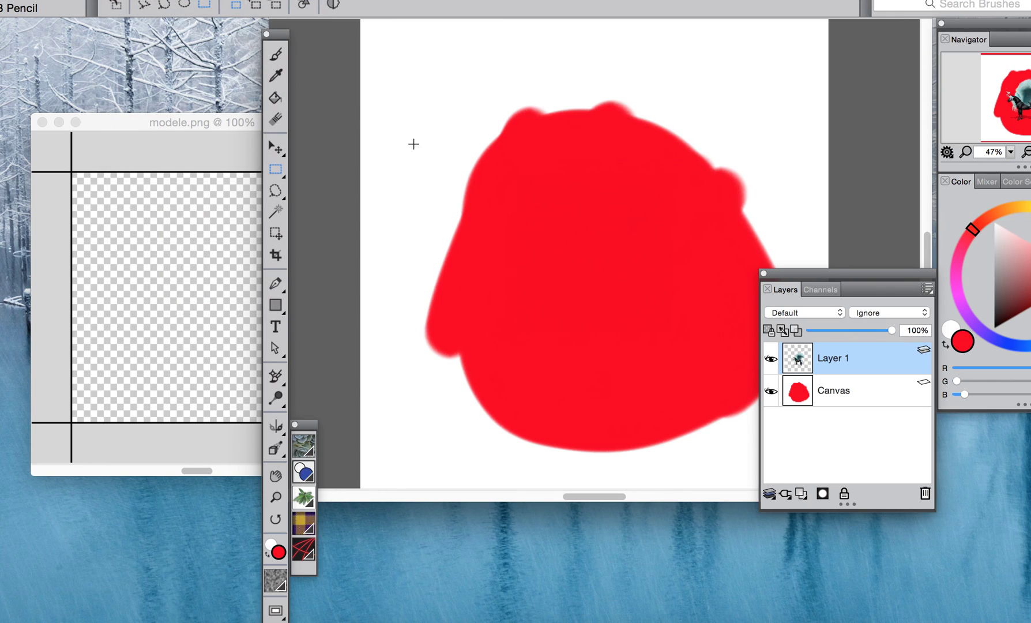
Bring the modele.png window to the front, reposition it, and enlarge it to show the whole frame
click(180, 127)
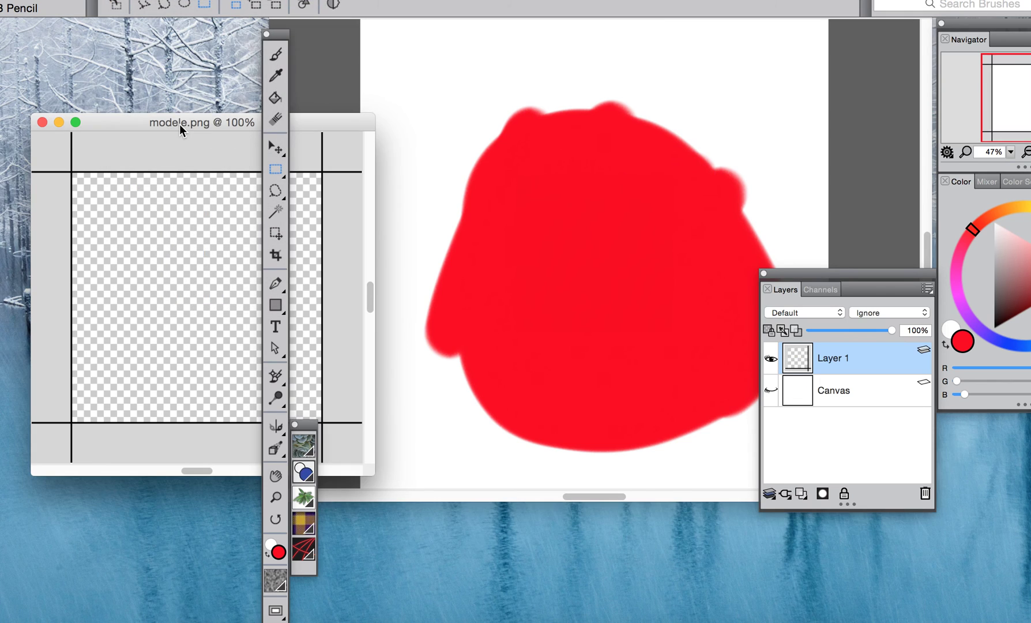
click(415, 63)
drag(156, 120, 492, 82)
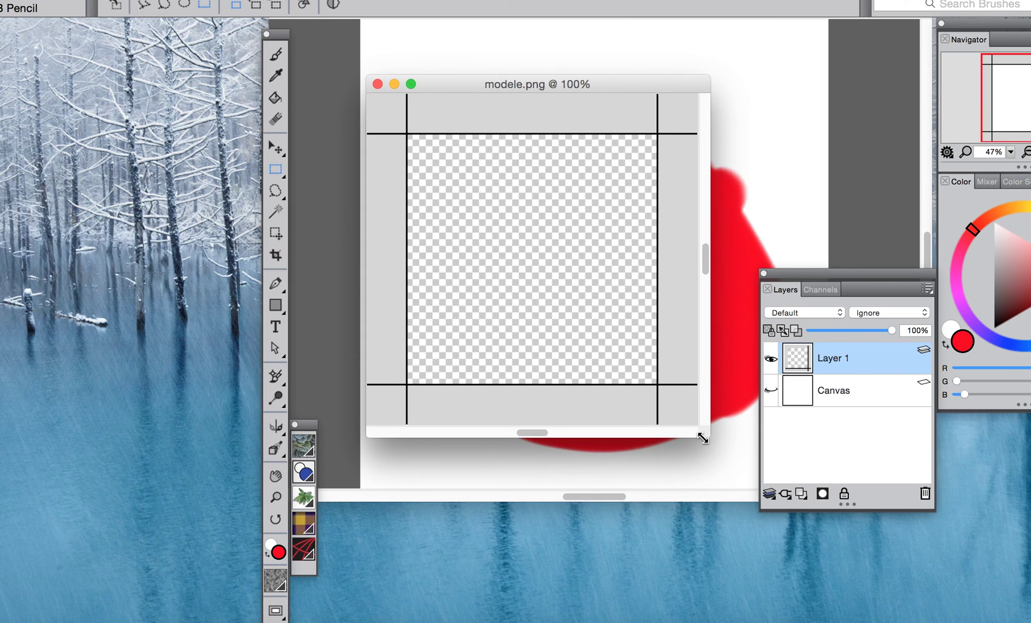
drag(706, 434, 815, 506)
click(549, 41)
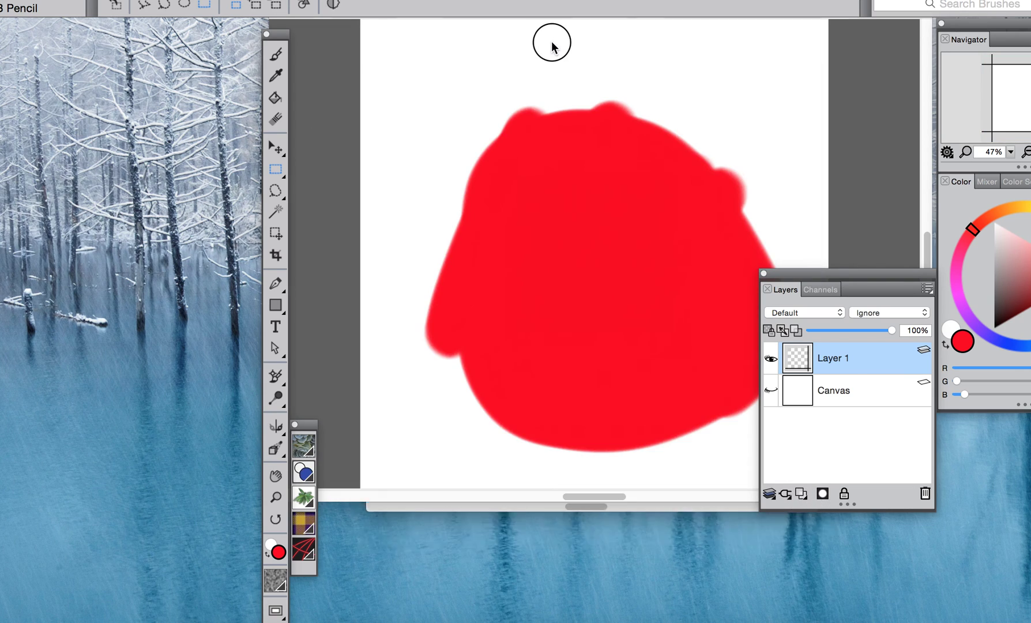
click(504, 508)
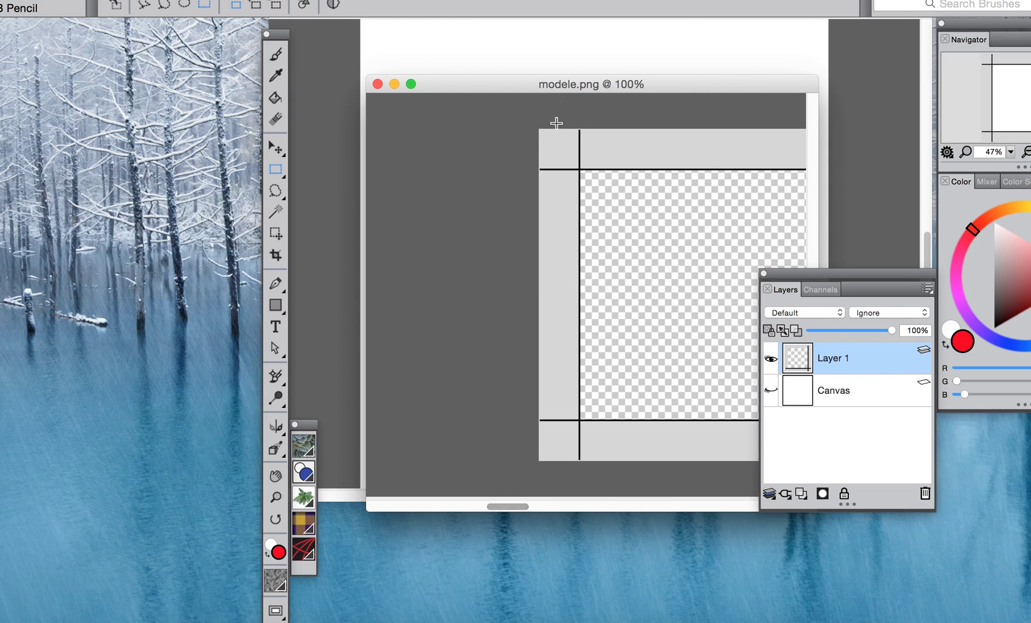
drag(769, 92, 641, 62)
drag(701, 486, 807, 527)
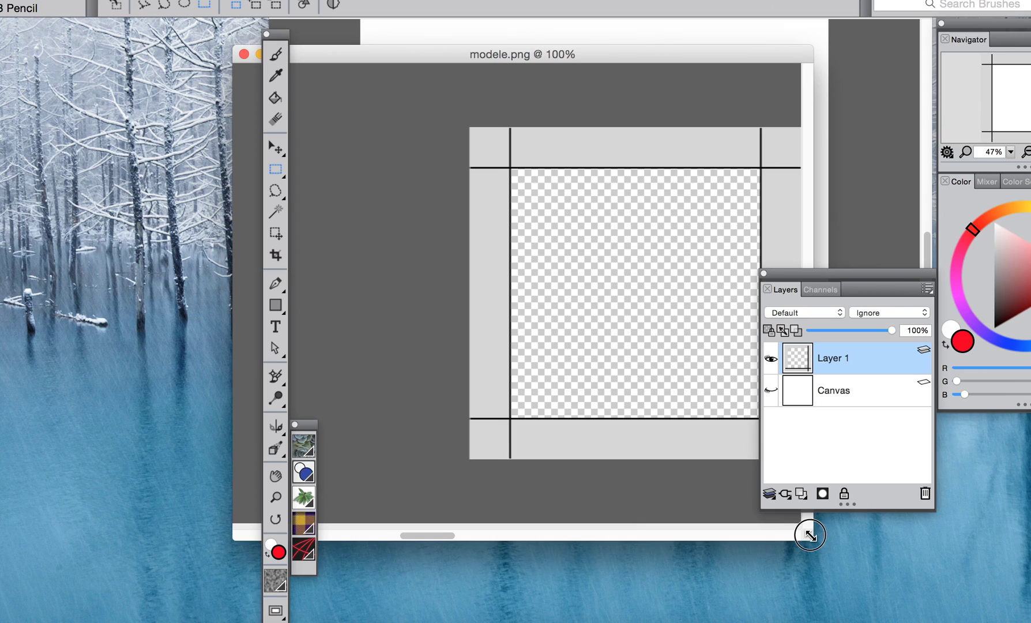
drag(711, 53, 652, 66)
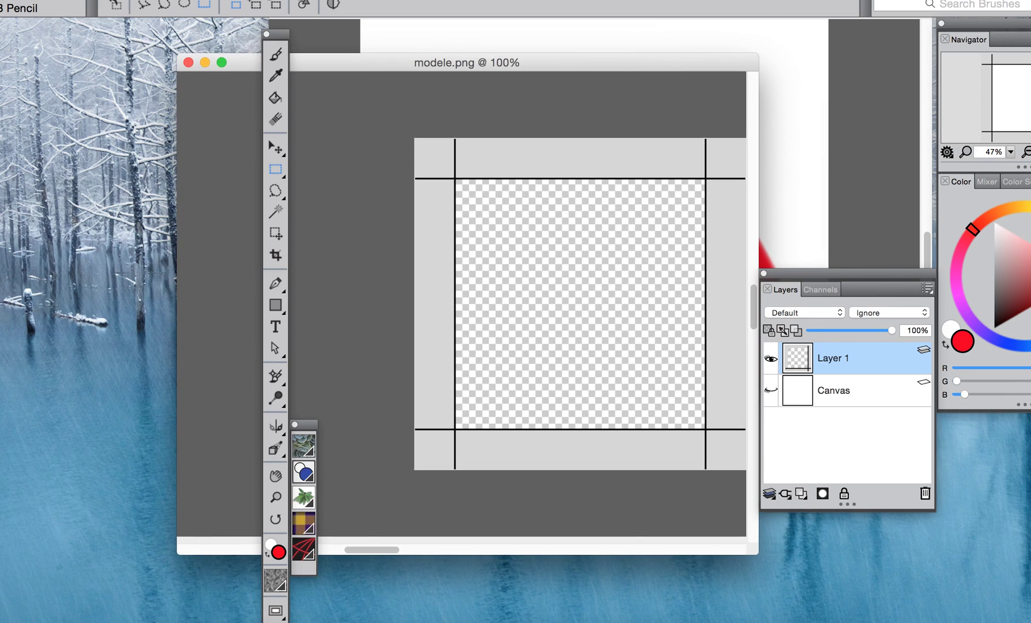
Paste the horse into modele.png as Layer 2 and drag it over the template frame
click(124, 0)
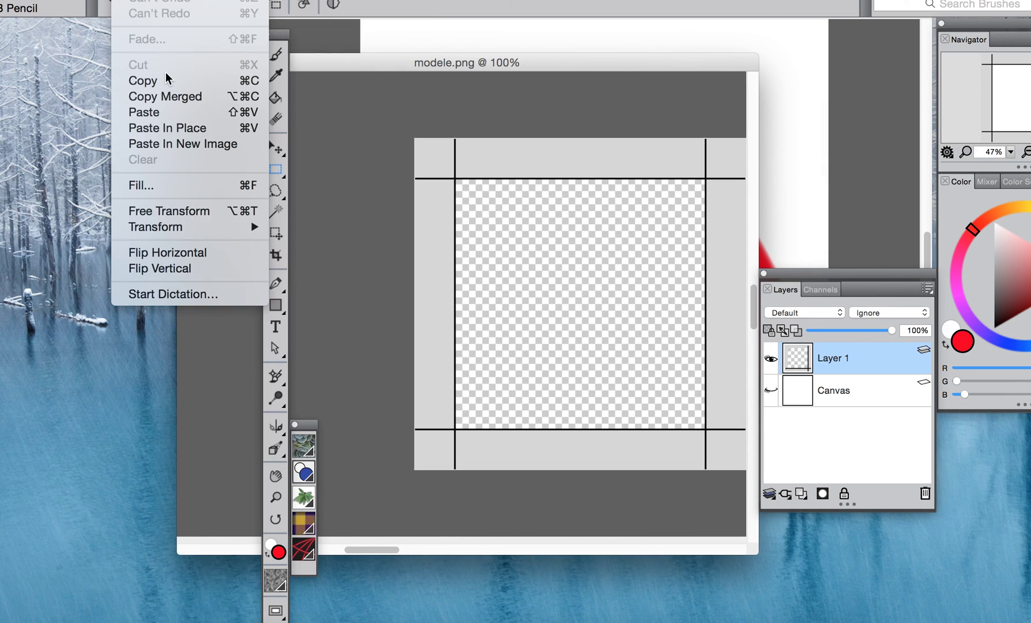
click(161, 113)
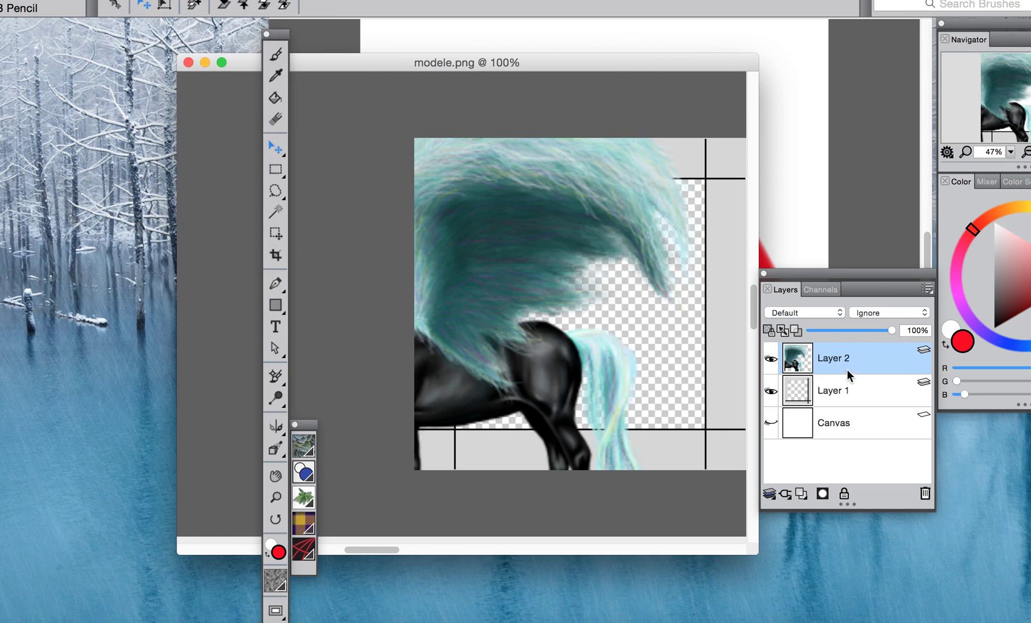
click(521, 243)
drag(522, 244, 553, 236)
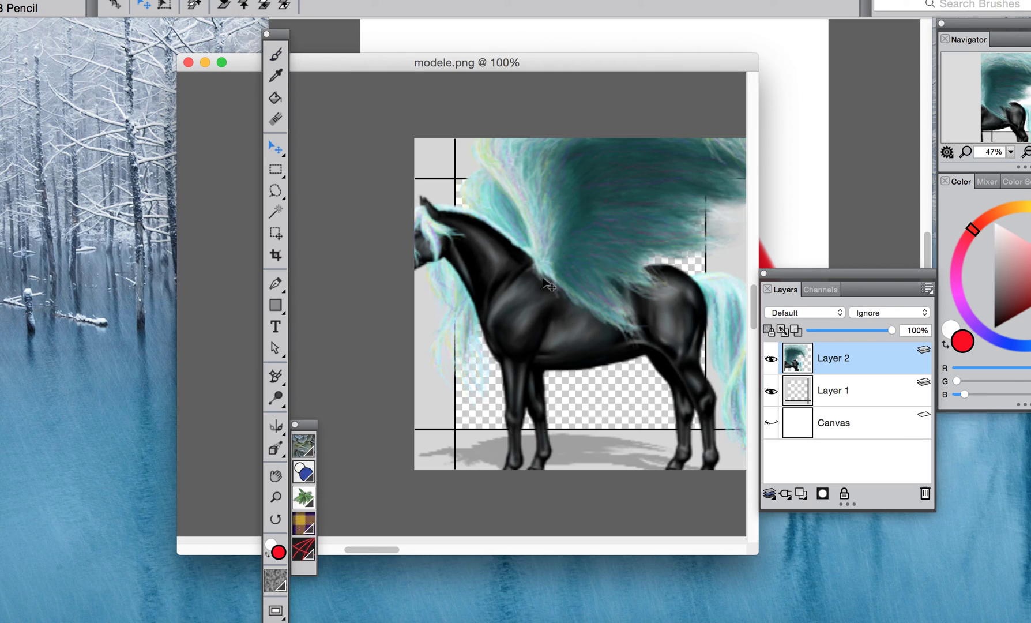
Browse the Canvas, Layer and Select menus, check the layers under the horse, and shift it slightly lower
click(173, 0)
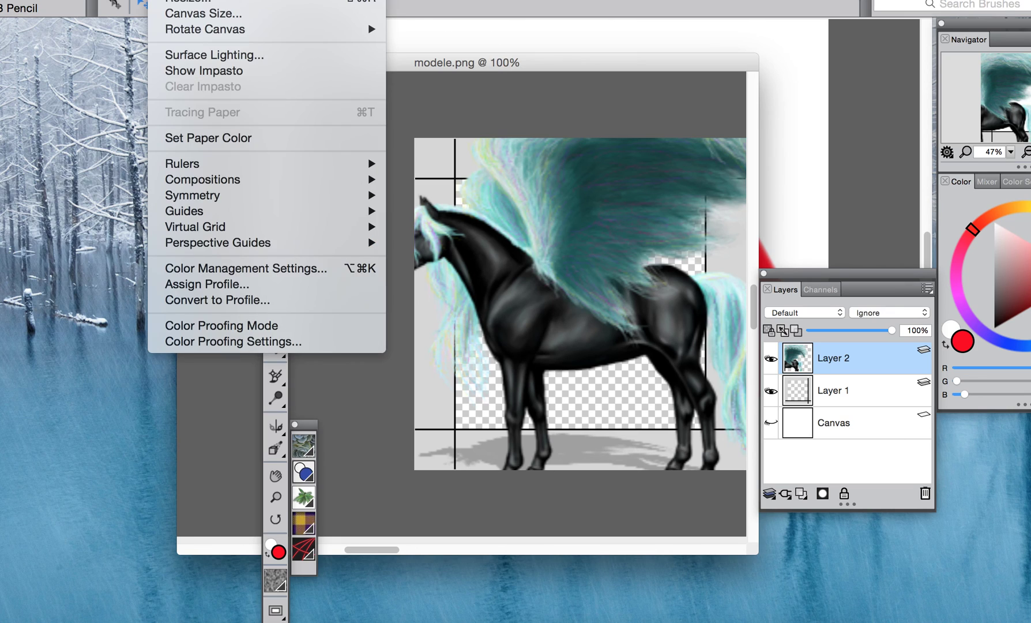
mouse_move(225, 0)
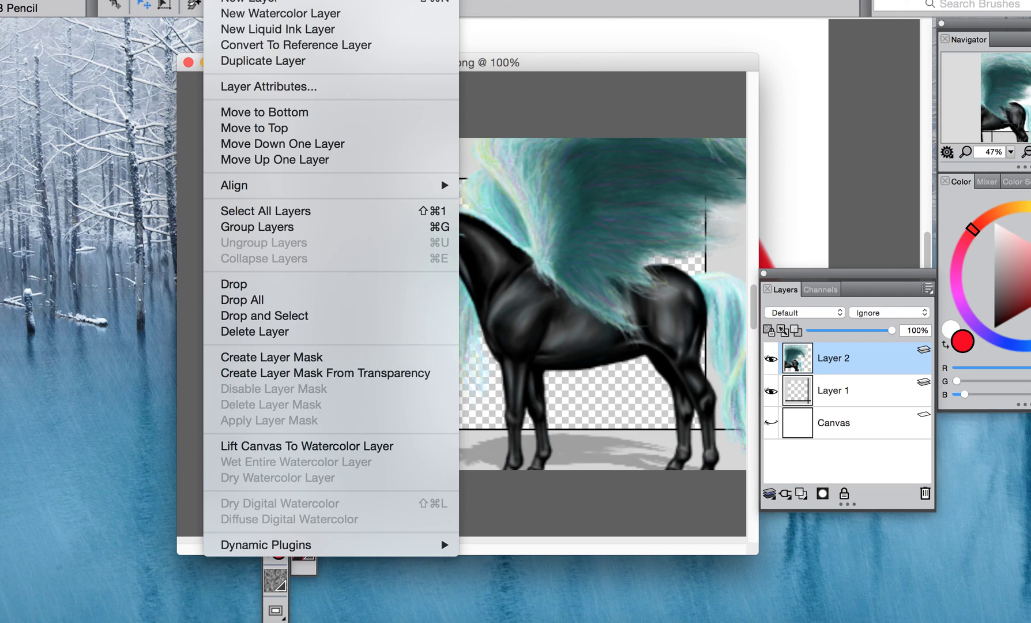
mouse_move(331, 0)
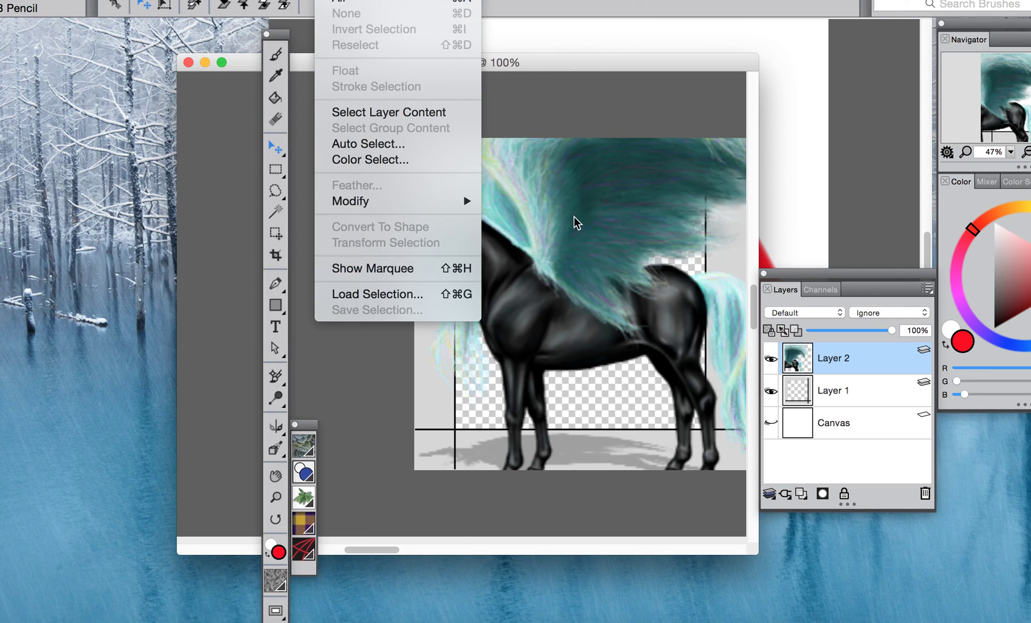
click(538, 174)
right_click(548, 225)
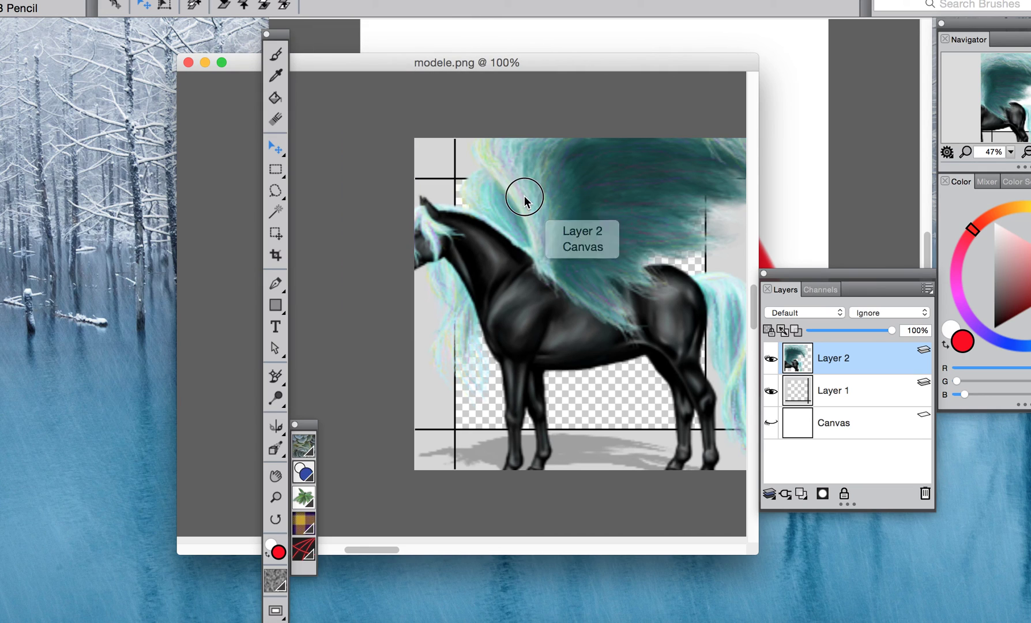
drag(521, 224, 507, 185)
click(132, 0)
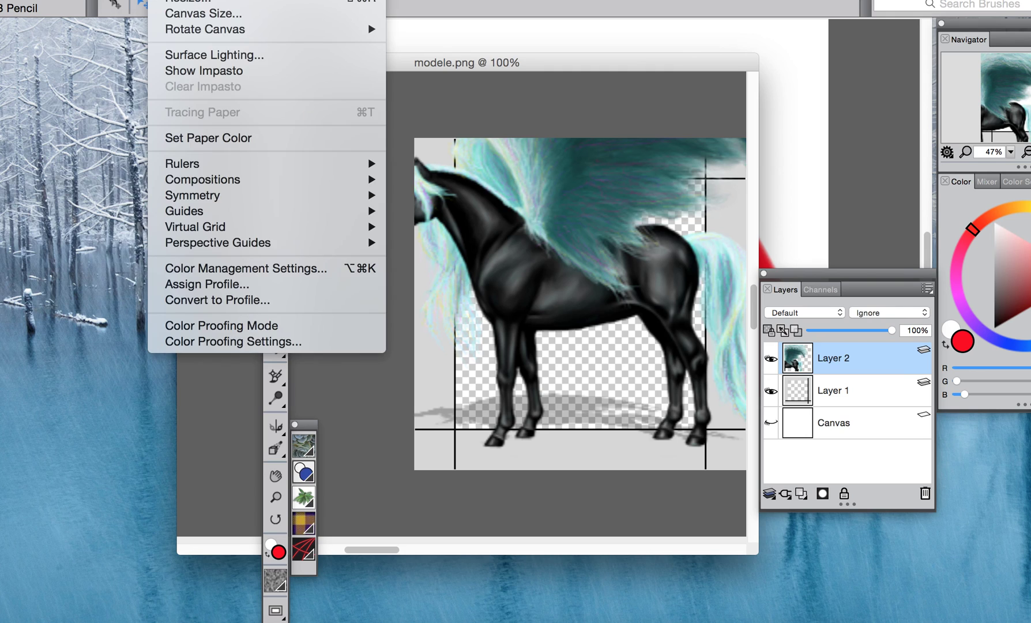
Scale the horse layer to 50% with Edit > Transform > Scale and commit the transform
mouse_move(223, 229)
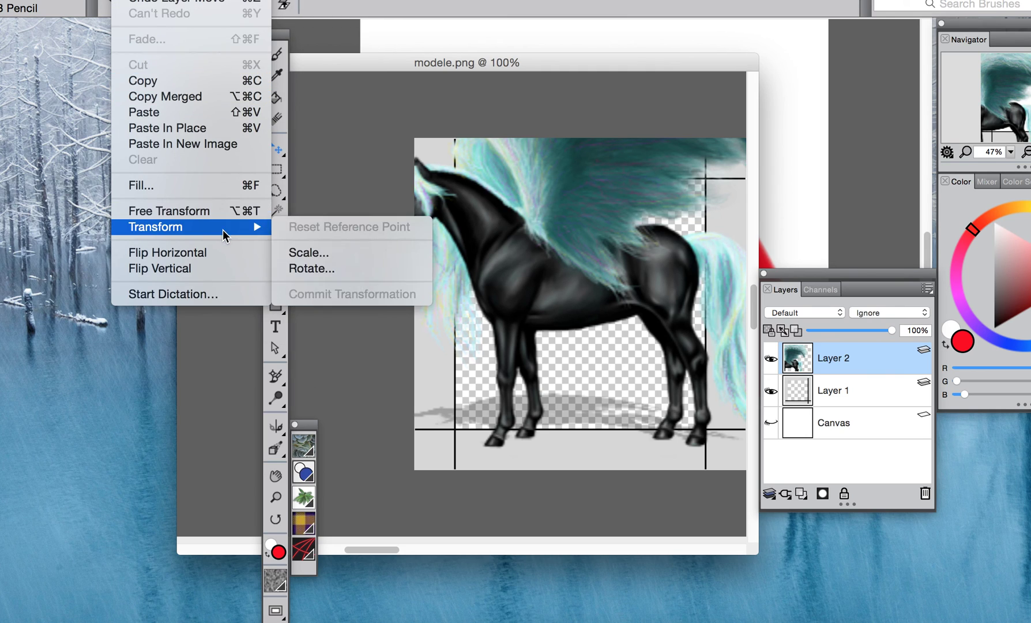
click(307, 253)
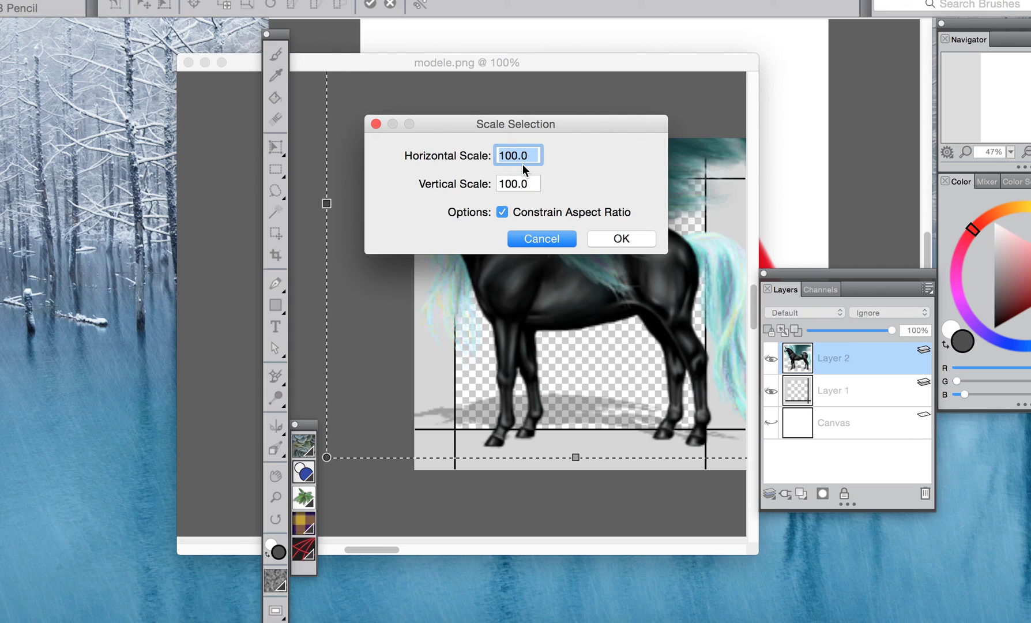
text(200)
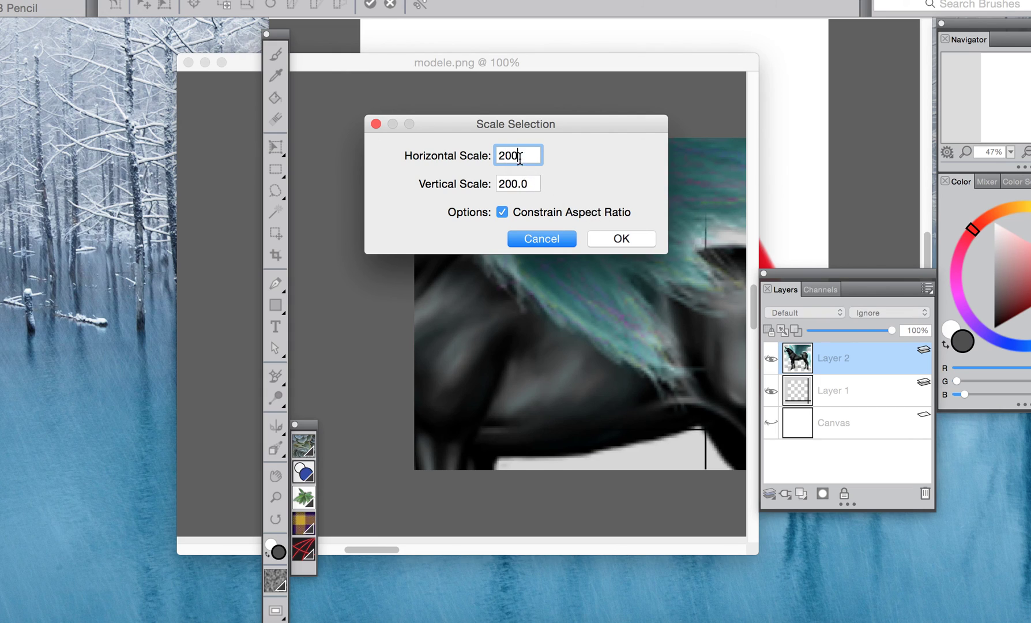
key(BackSpace)
key(BackSpace)
key(BackSpace)
text(50)
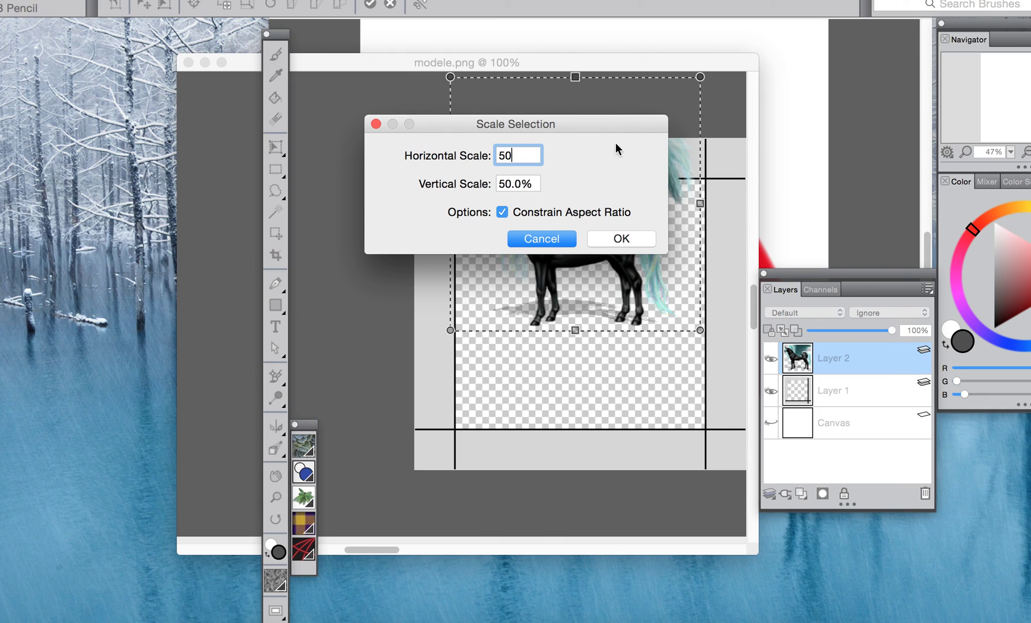
click(616, 238)
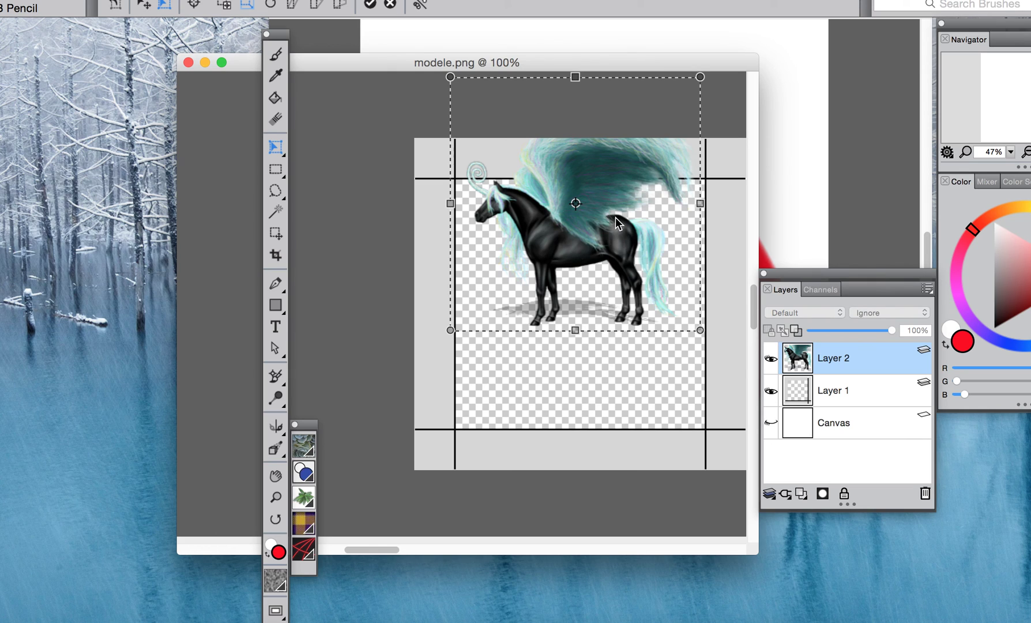
click(370, 5)
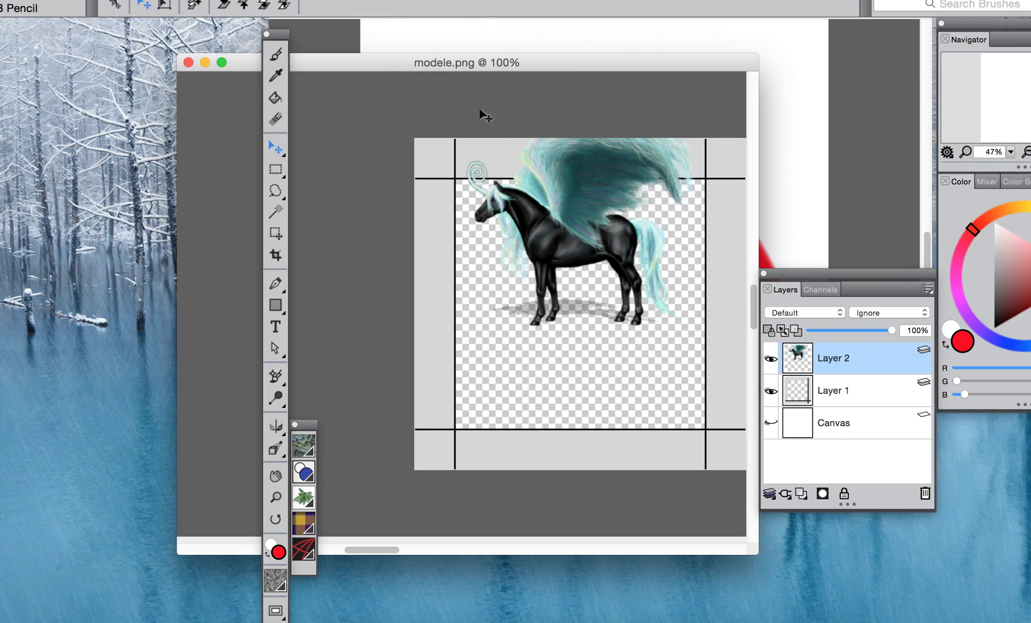
Drag the horse on Layer 2 down to the centre of the template frame and nudge it slightly
drag(596, 227, 594, 322)
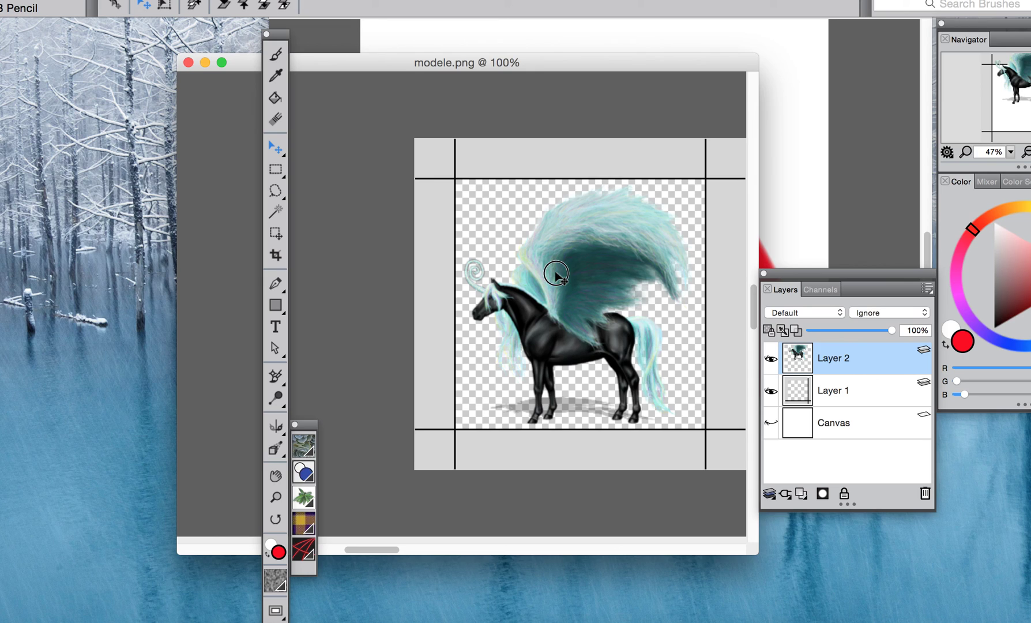
mouse_move(554, 270)
mouse_down()
mouse_move(521, 275)
mouse_move(543, 302)
mouse_move(617, 261)
mouse_move(525, 232)
mouse_move(560, 278)
mouse_up()
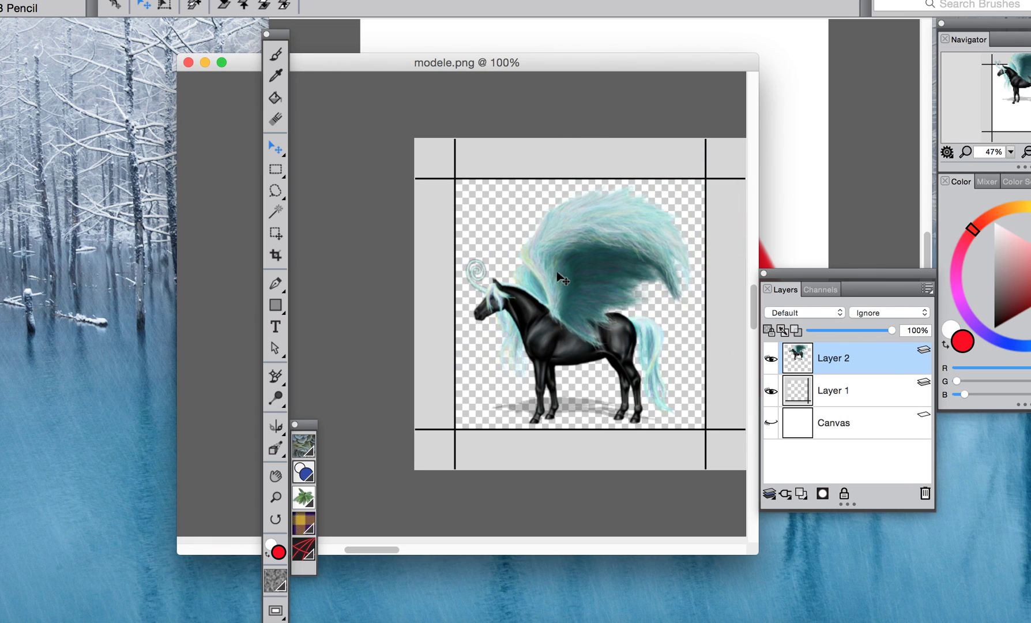
Show the Canvas layer, paint it red inside the frame behind the horse, then select Layer 2
click(804, 434)
click(770, 424)
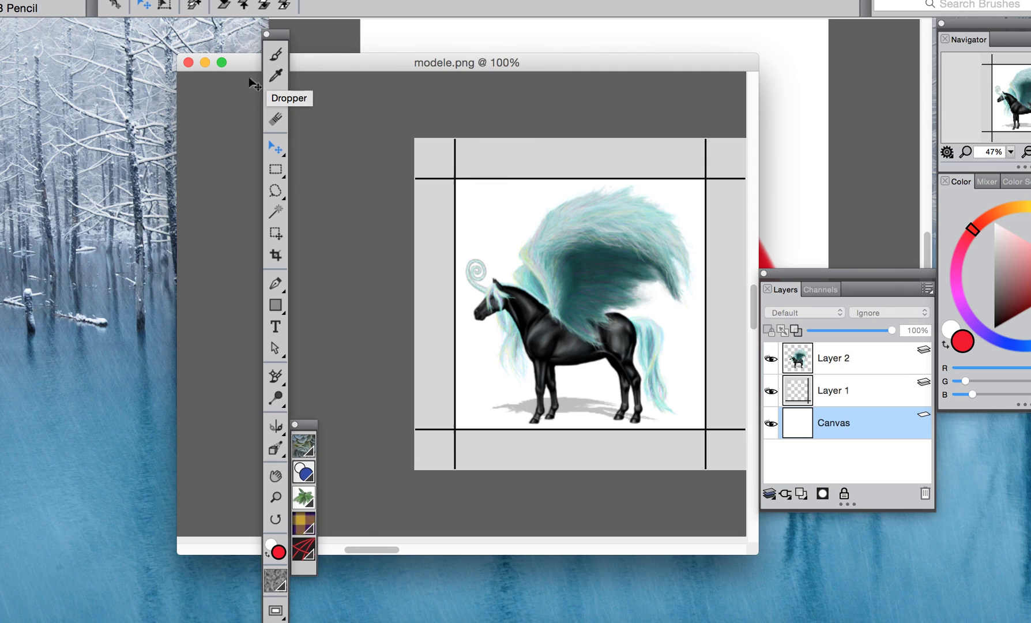
click(275, 53)
mouse_move(542, 271)
mouse_down()
mouse_move(453, 324)
mouse_move(688, 280)
mouse_move(651, 483)
mouse_up()
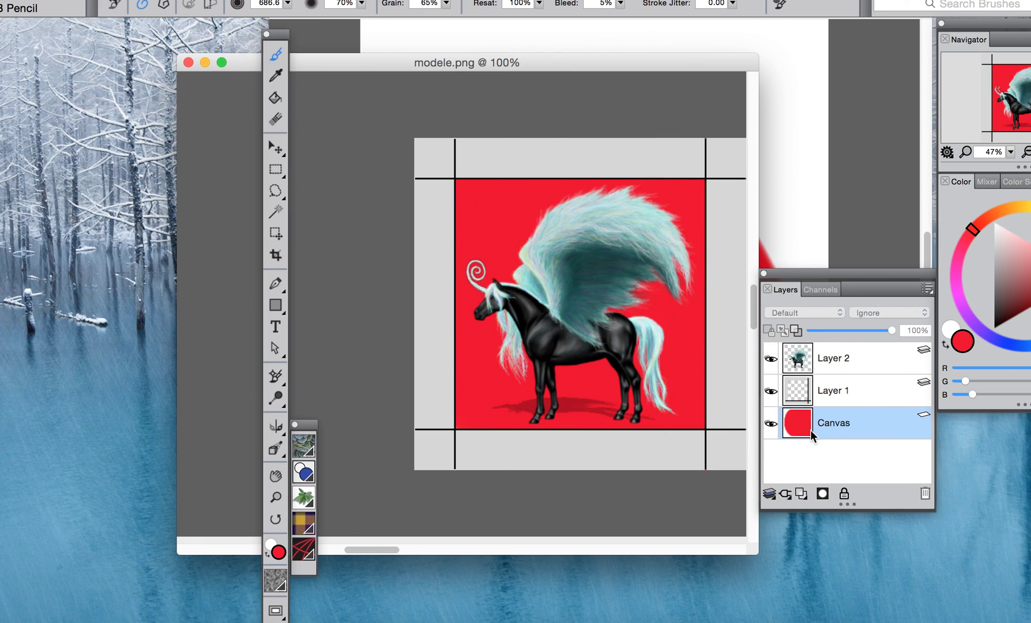
click(788, 346)
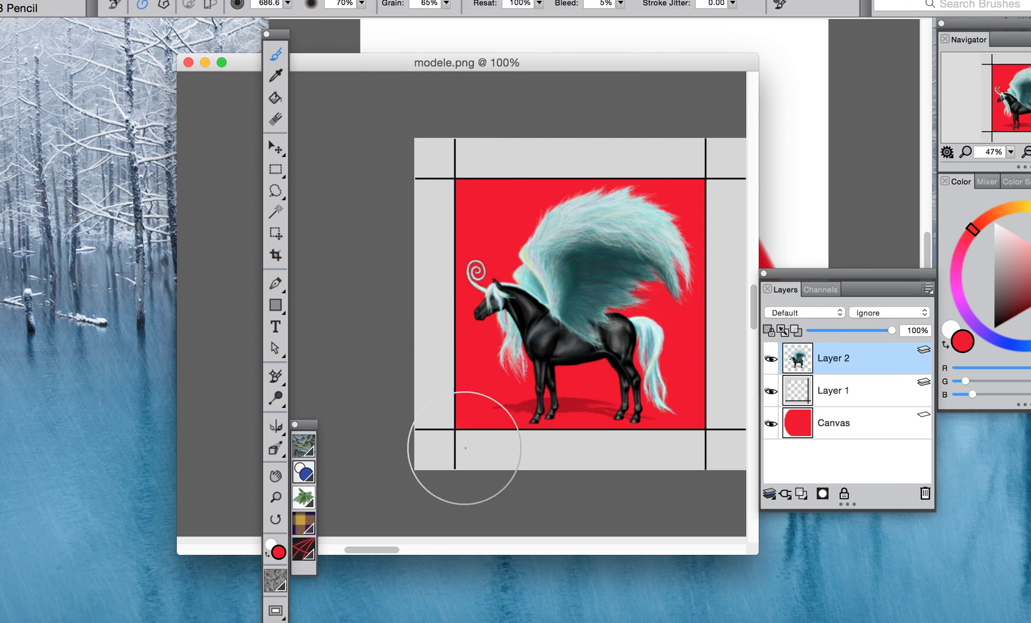
Hide the red Canvas layer and move Layer 1 above the horse's Layer 2
click(771, 422)
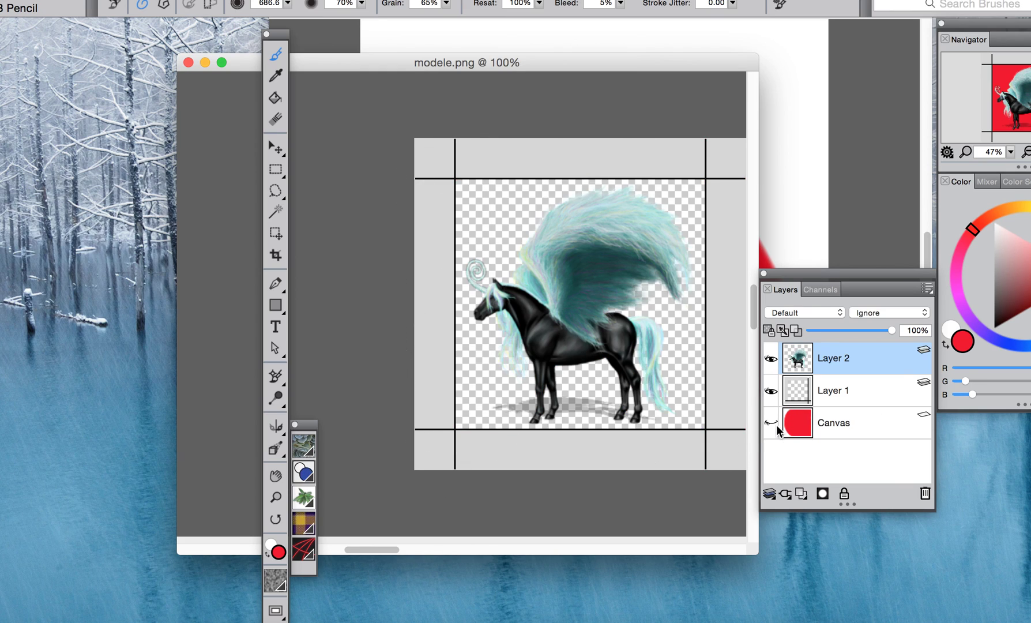
click(818, 421)
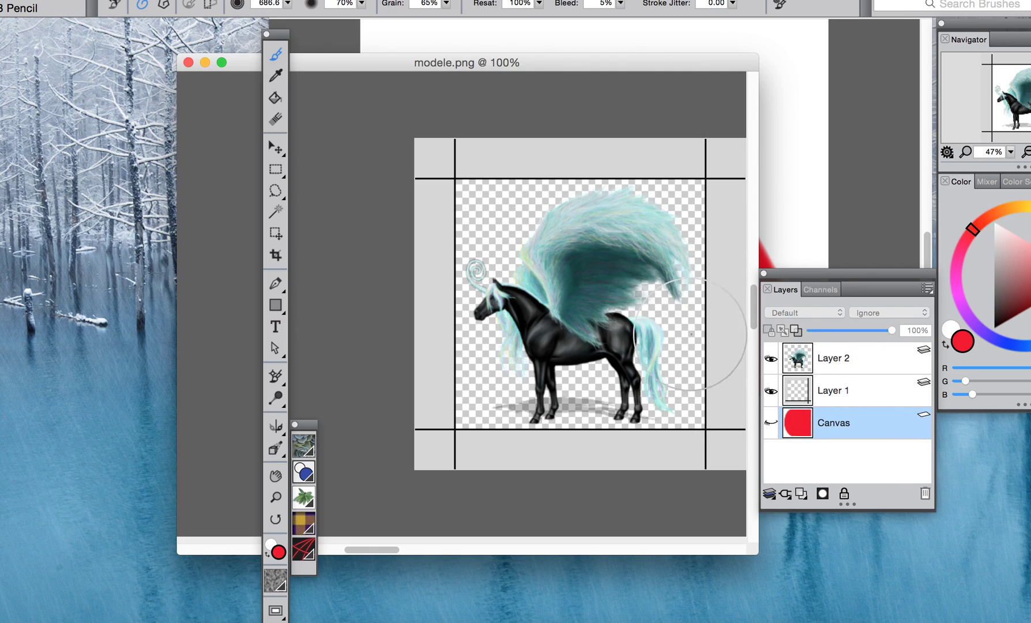
click(798, 397)
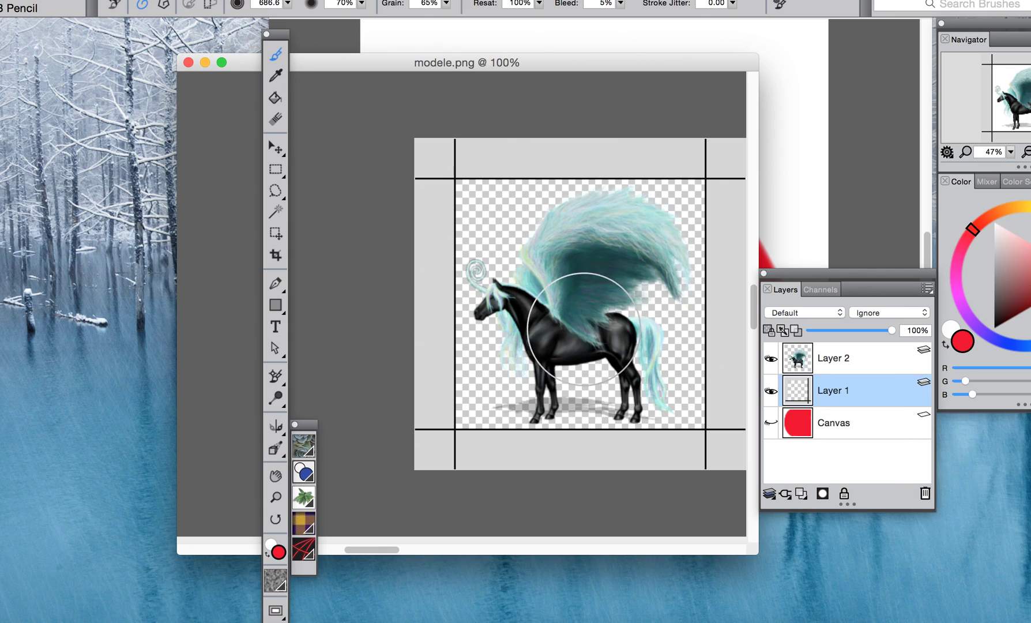
click(856, 366)
click(814, 394)
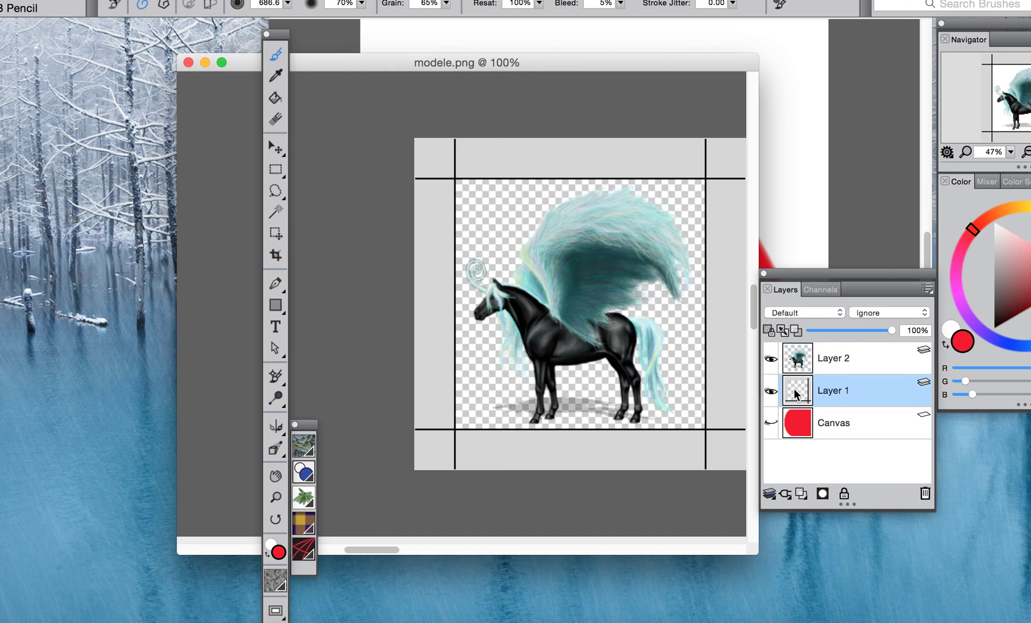
drag(796, 395, 795, 353)
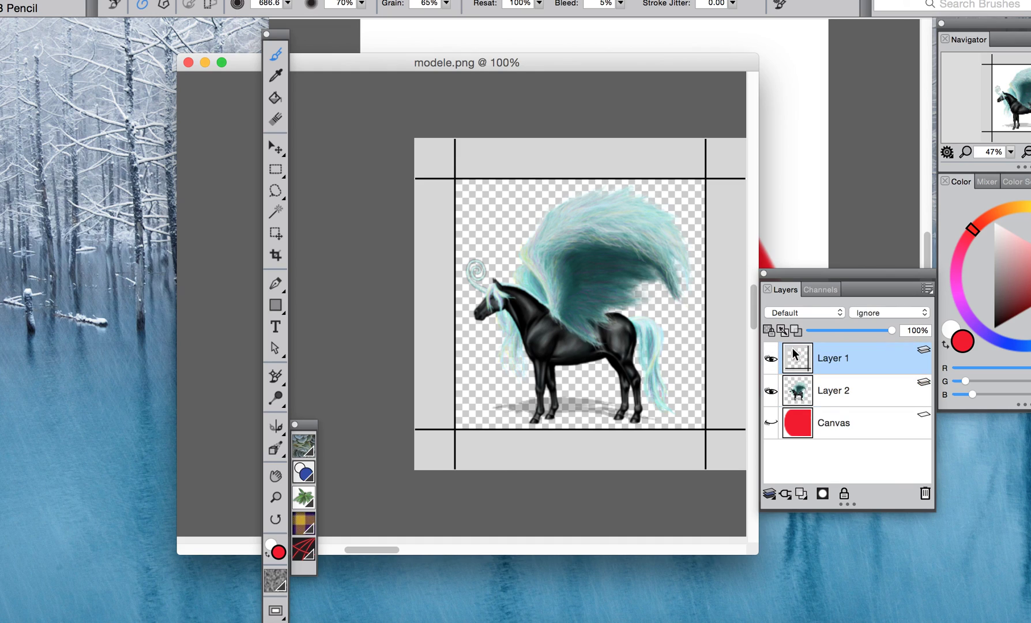
Undo the accidental Layer Adjuster nudge of the horse on Layer 2 via Edit
click(805, 398)
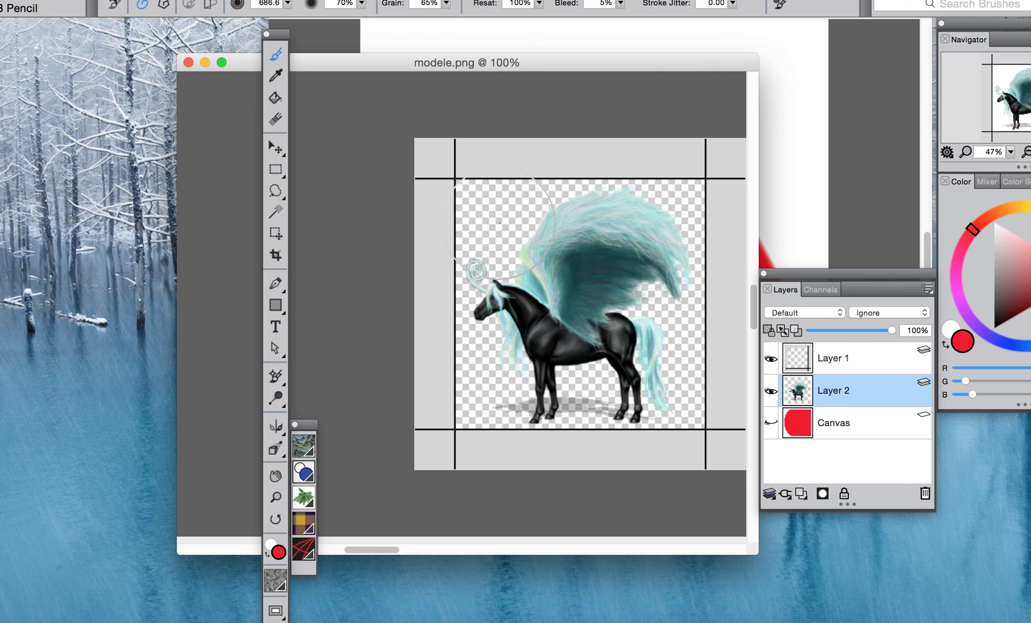
click(275, 148)
mouse_move(613, 301)
mouse_down()
mouse_move(725, 288)
mouse_move(471, 305)
mouse_move(603, 291)
mouse_move(640, 346)
mouse_move(599, 300)
mouse_move(616, 301)
mouse_up()
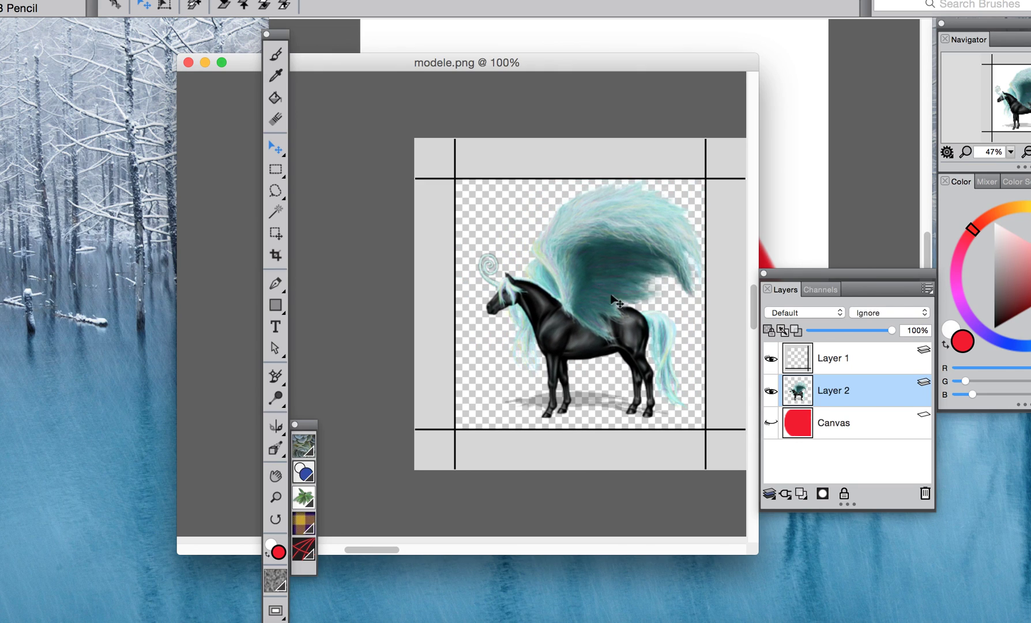
click(152, 3)
click(152, 3)
Begin renaming Layer 2, then open and dismiss Layer 1's options without changes
double_click(828, 386)
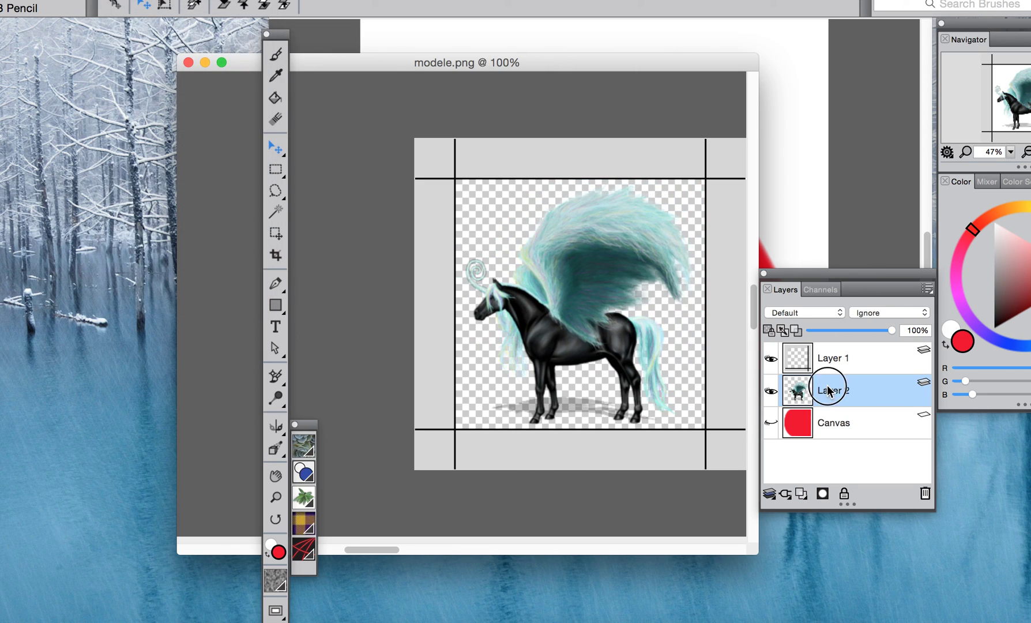
click(811, 353)
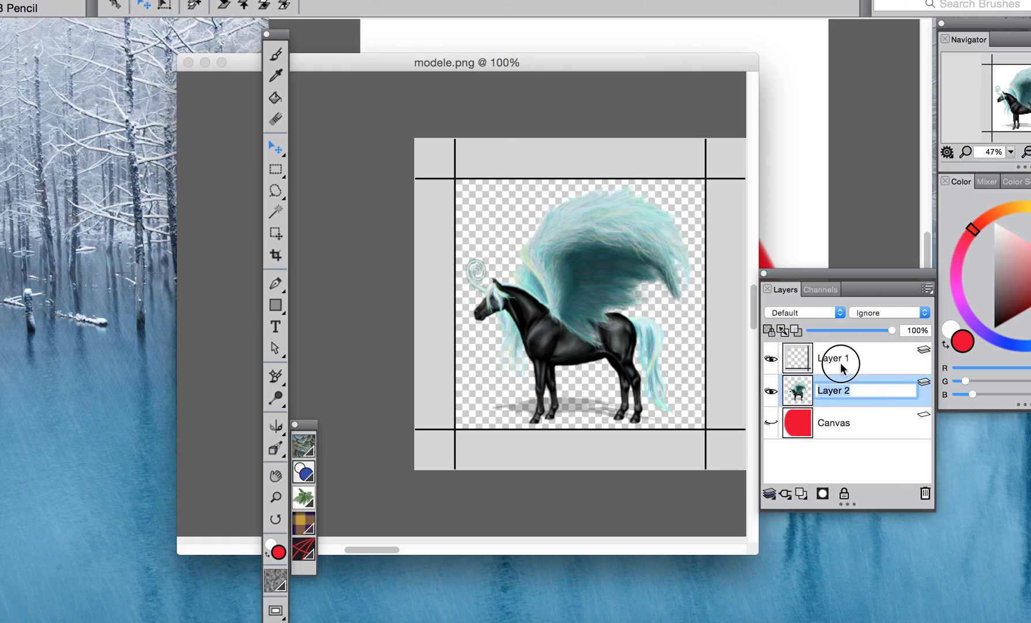
right_click(825, 361)
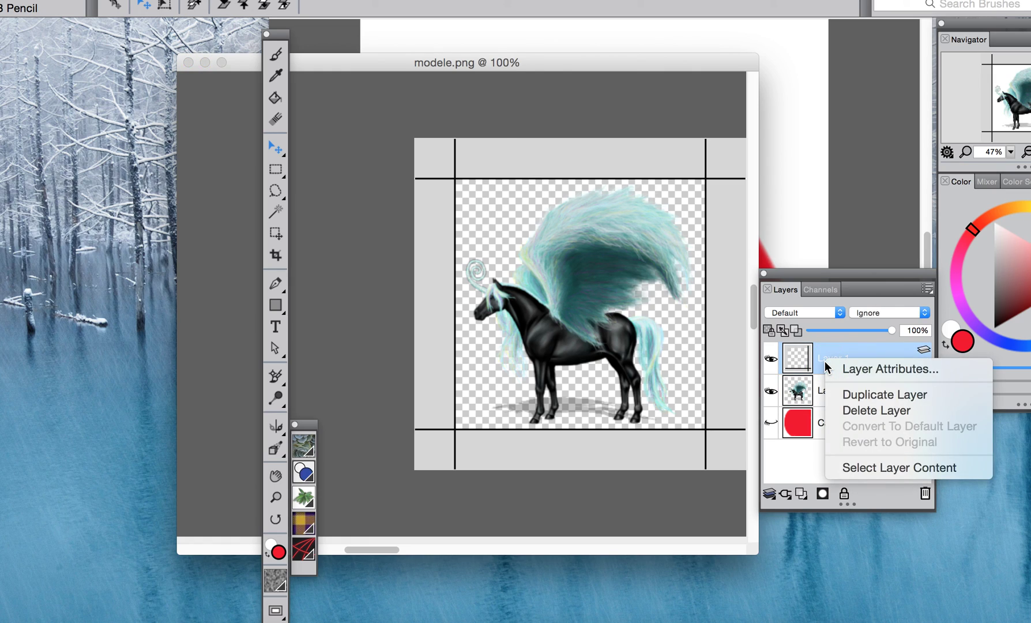
click(797, 392)
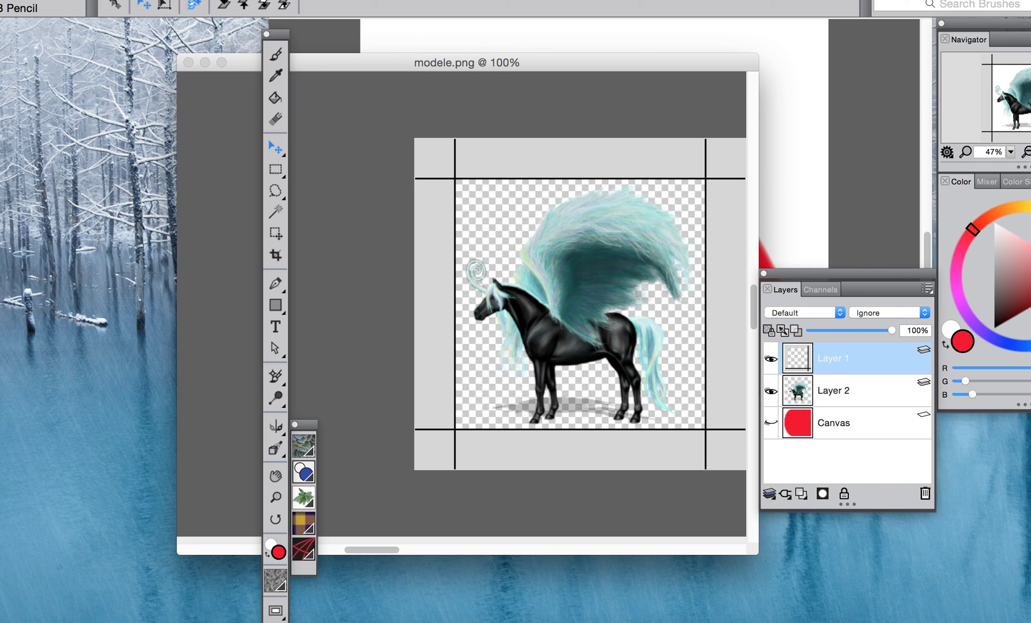
click(95, 1)
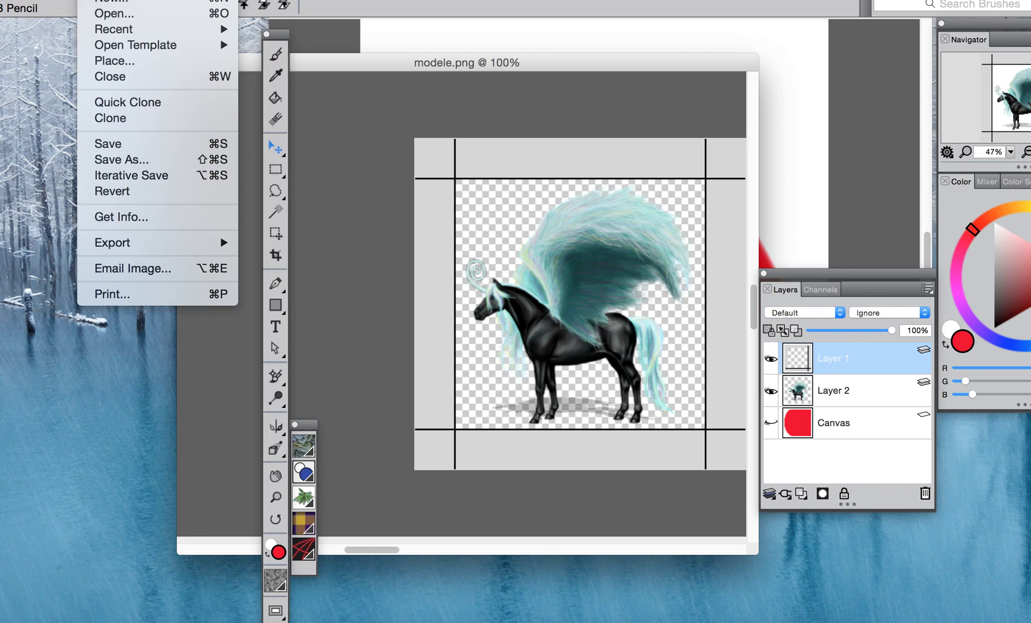
click(159, 159)
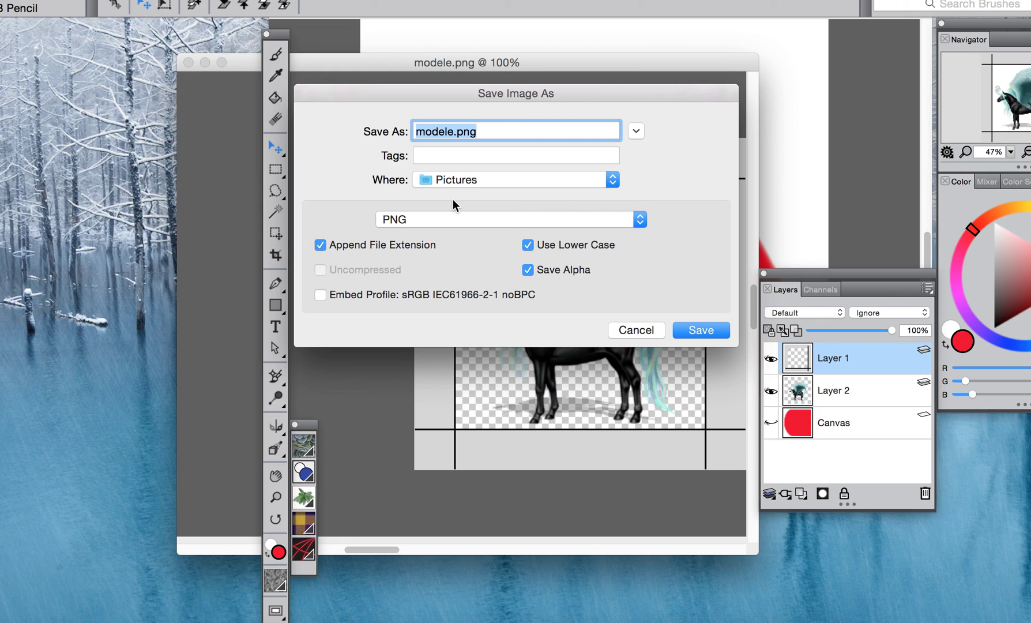
click(640, 329)
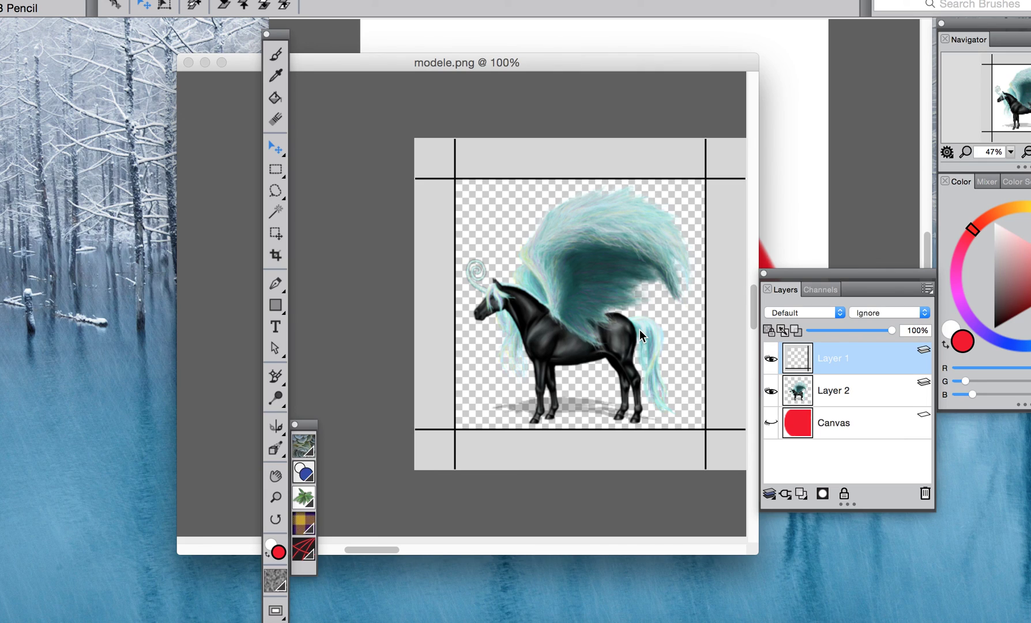
right_click(846, 362)
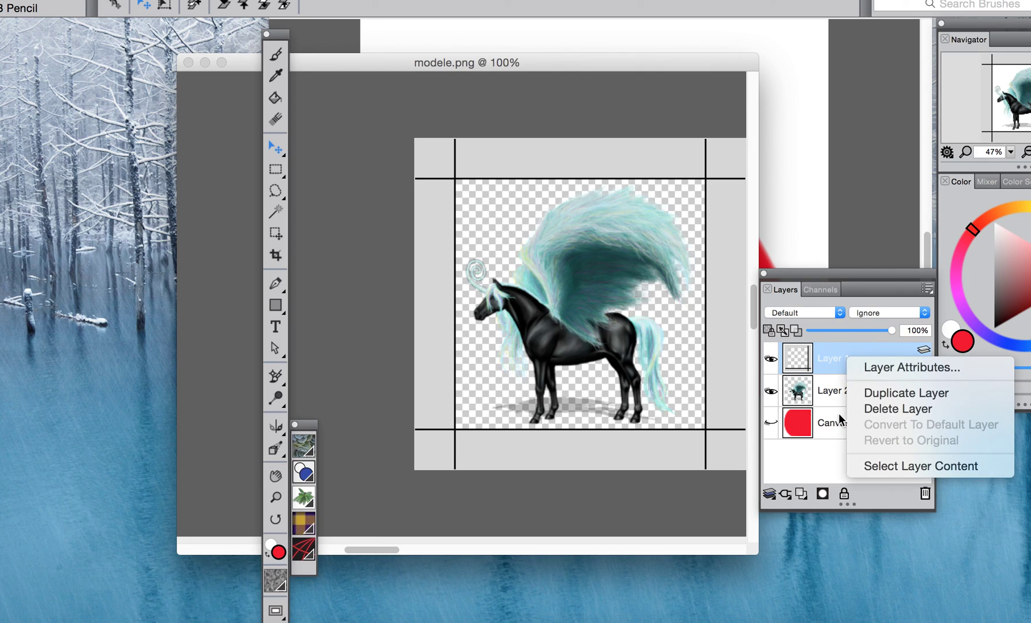
click(832, 392)
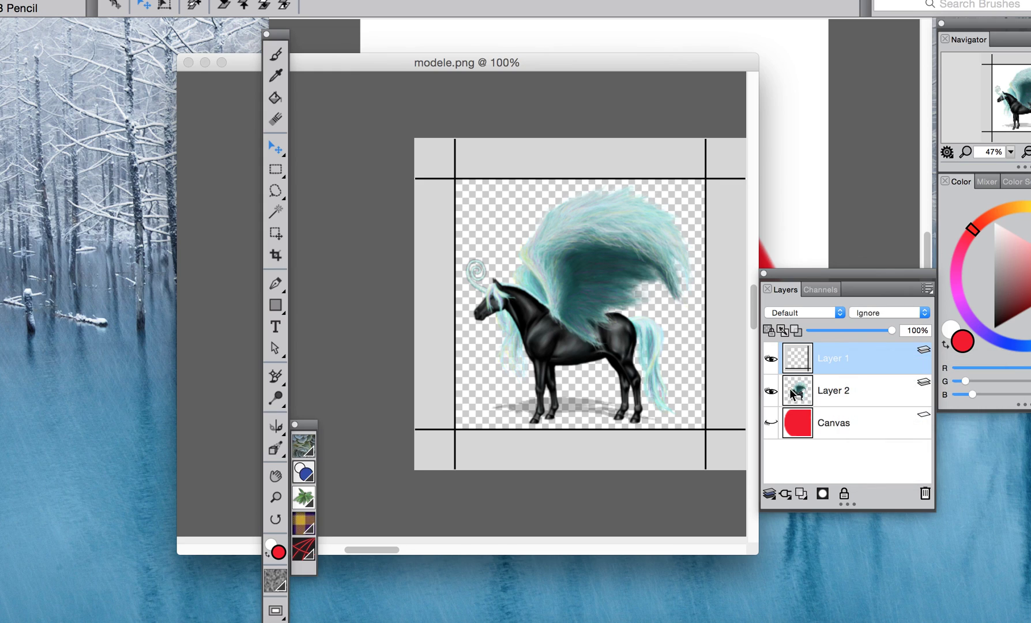
click(771, 391)
click(772, 392)
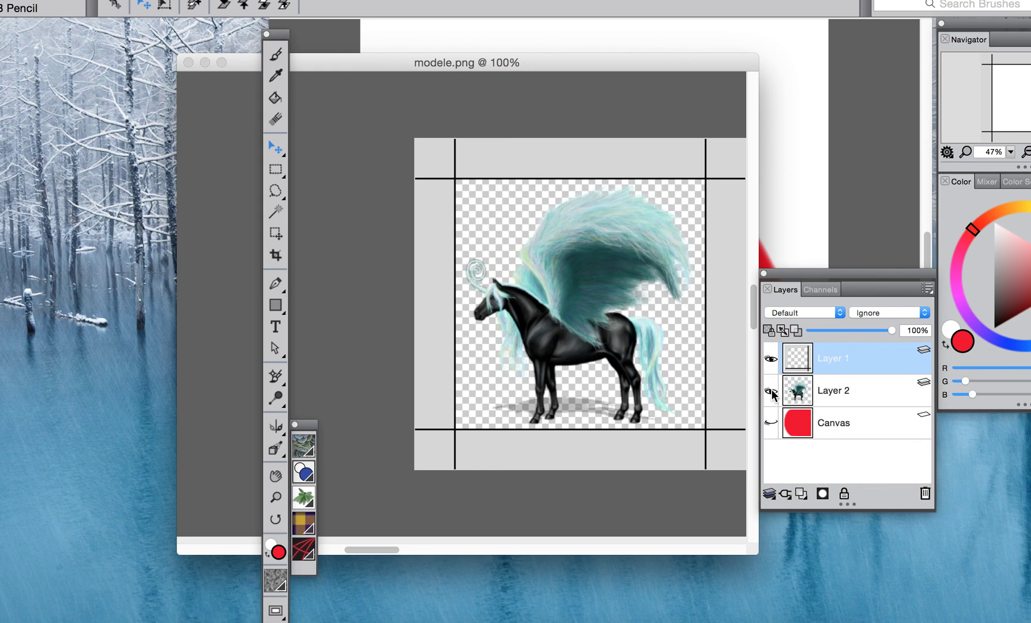
click(772, 393)
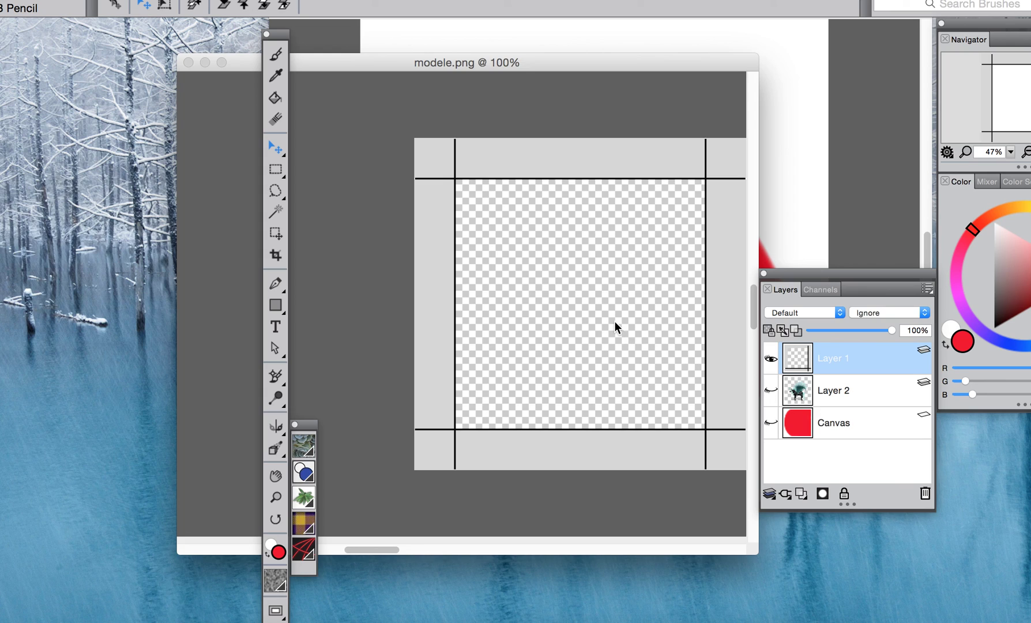
click(772, 392)
click(771, 424)
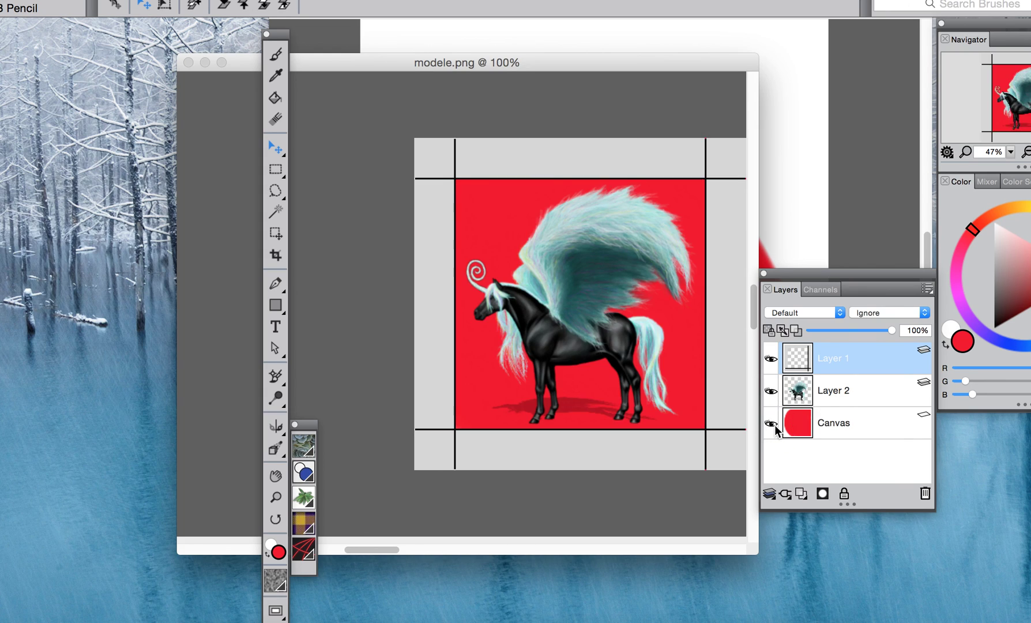
click(772, 424)
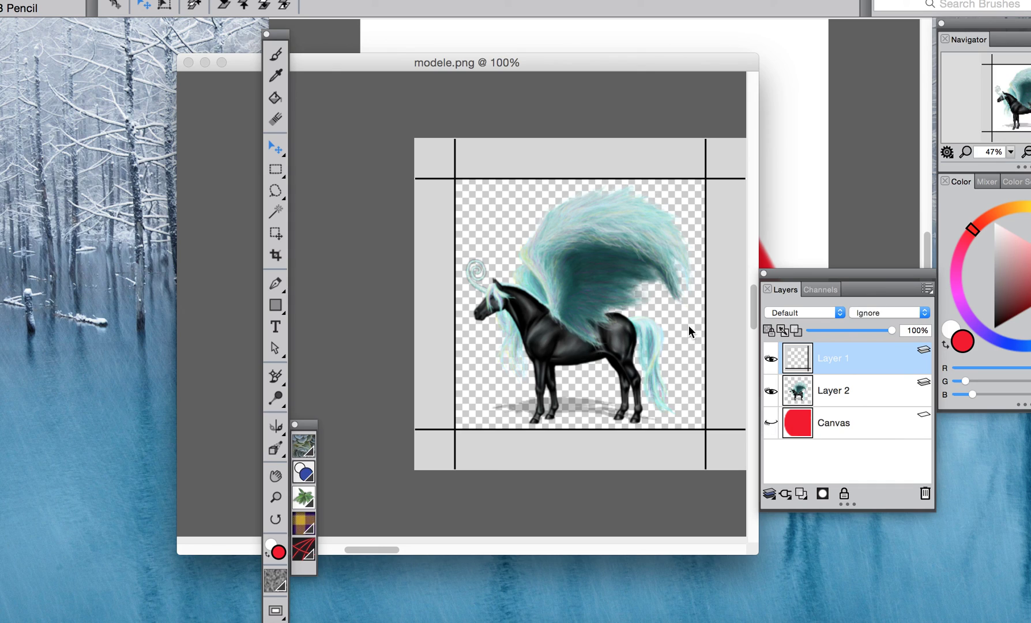